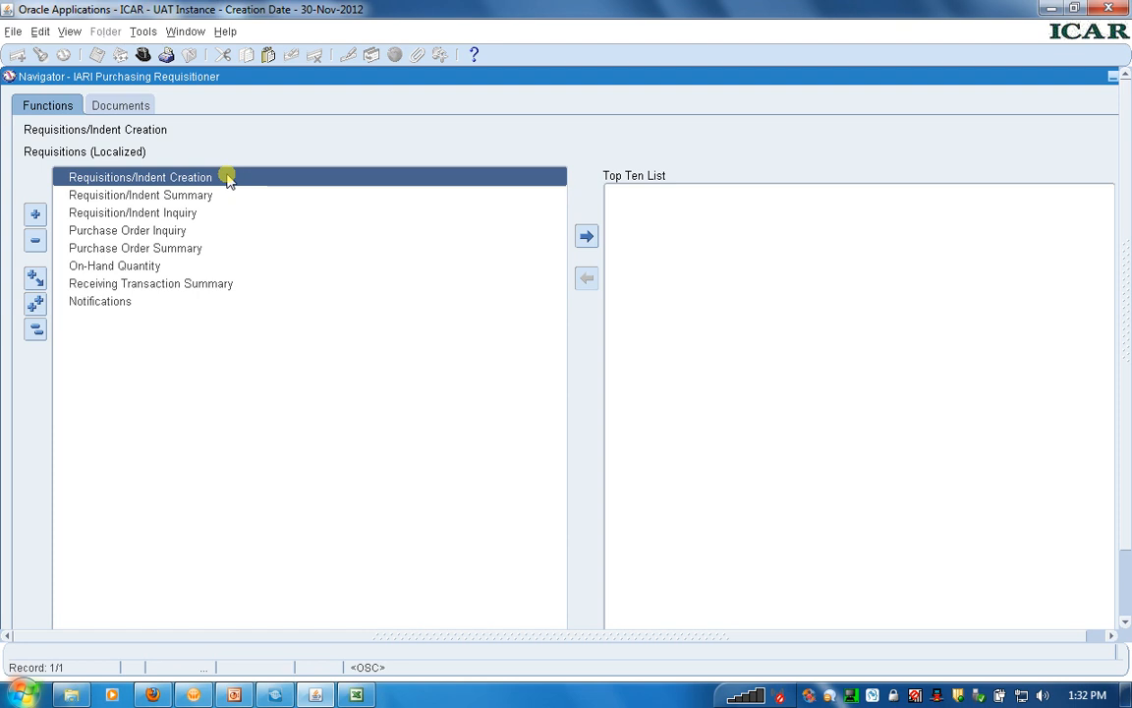
Open Requisitions/Indent Creation, start a new requisition, and maximize its entry window
double_click(227, 179)
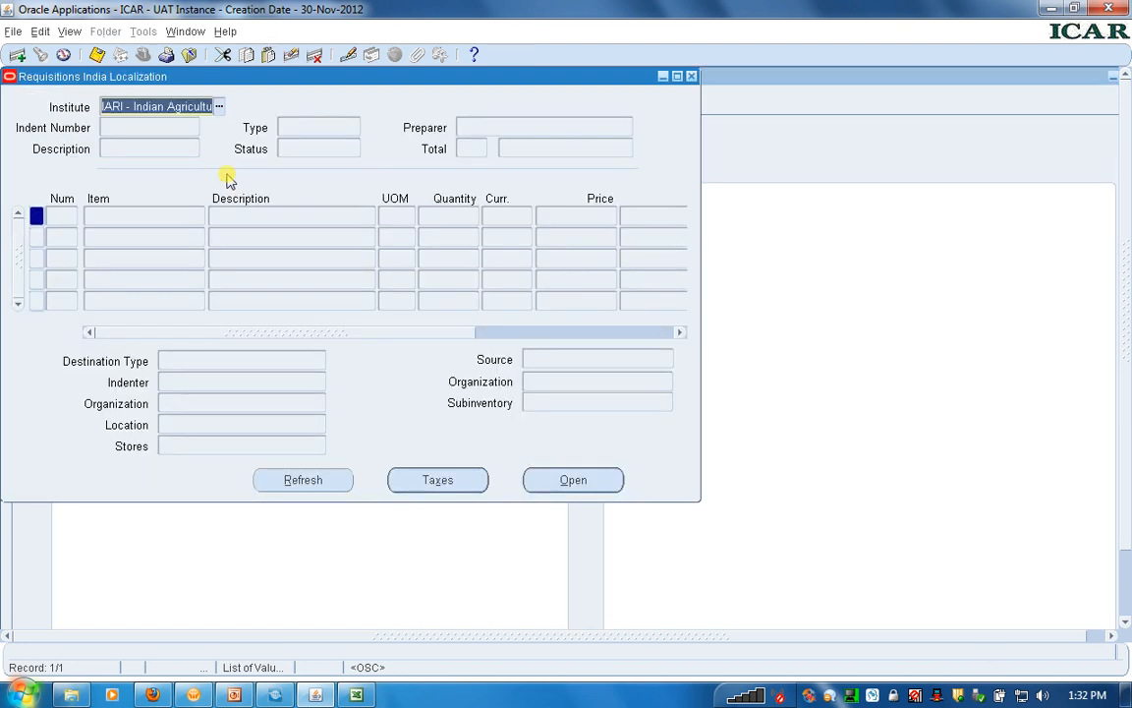
left_click(572, 481)
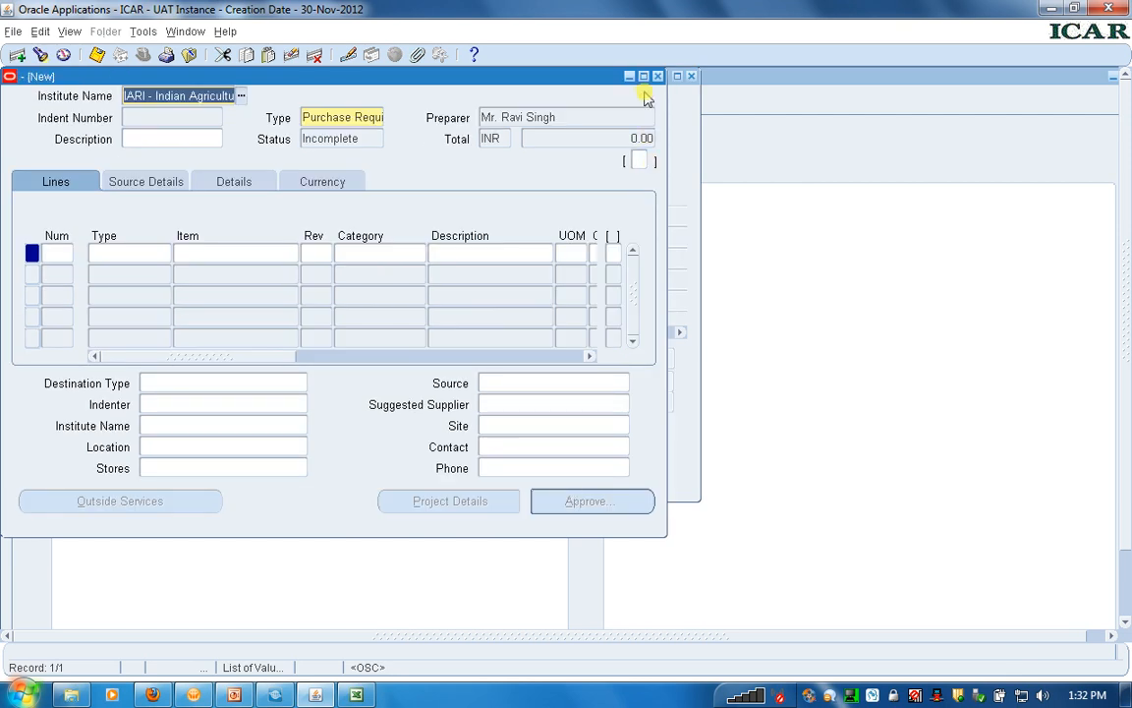
left_click(645, 78)
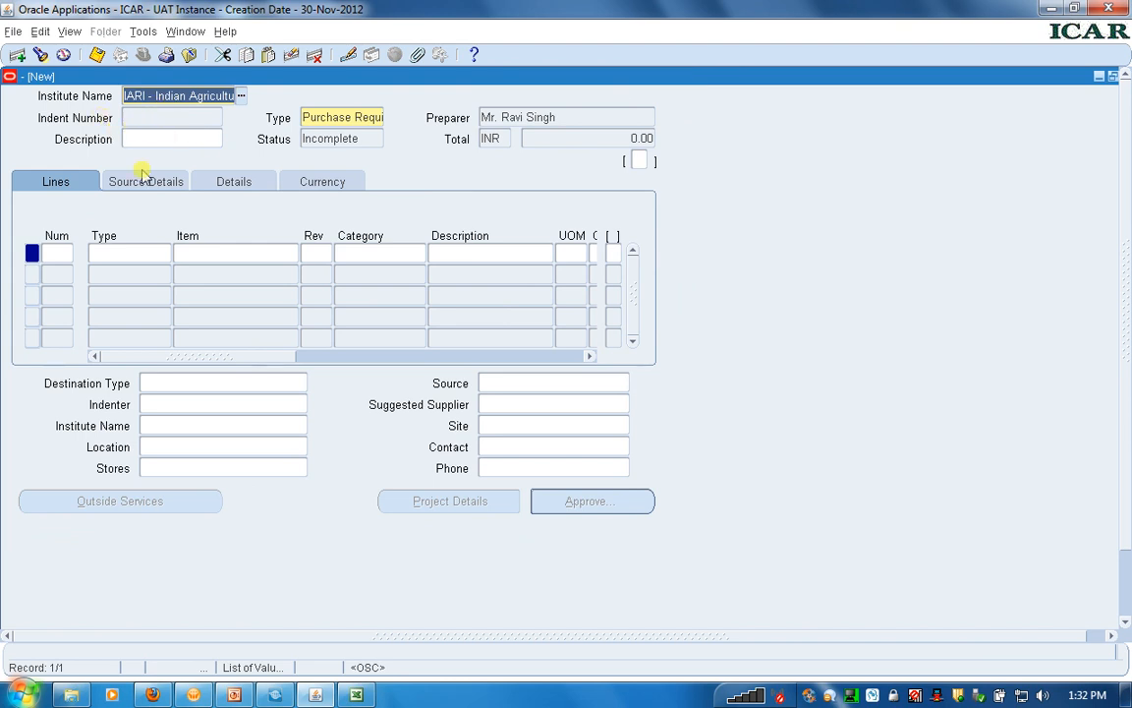
Enter "indent creation for projects" as the requisition header's description
left_click(166, 136)
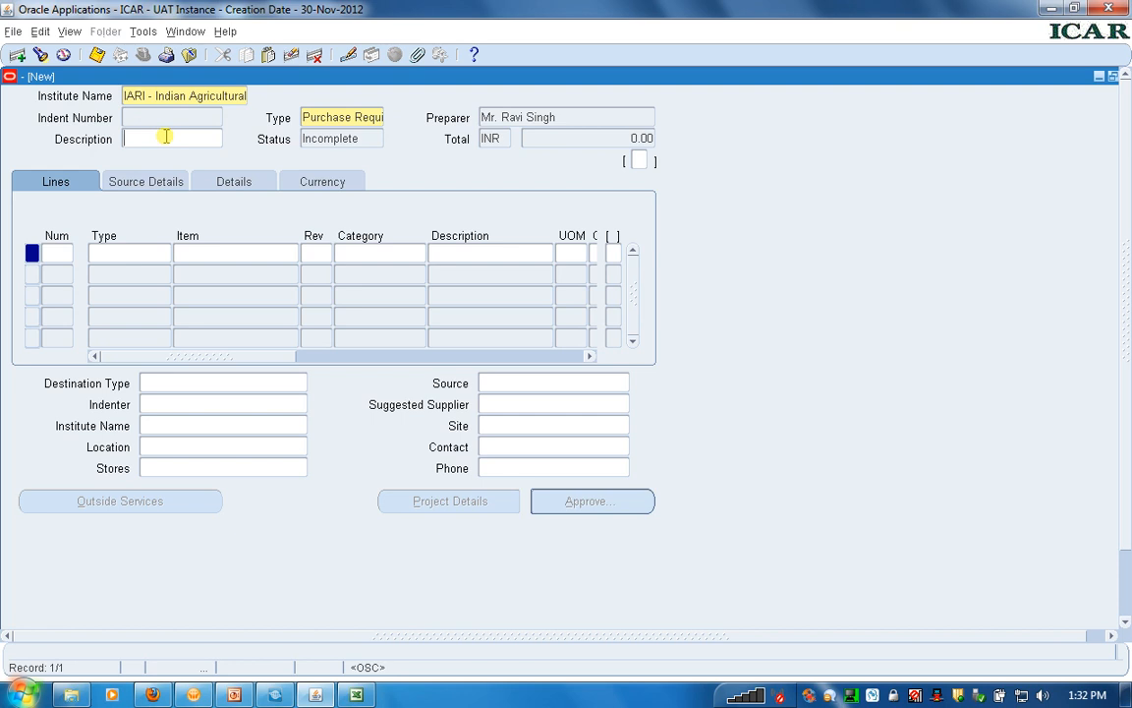
type("indent c")
type("reatio")
type("n for p")
type("roject")
type("s")
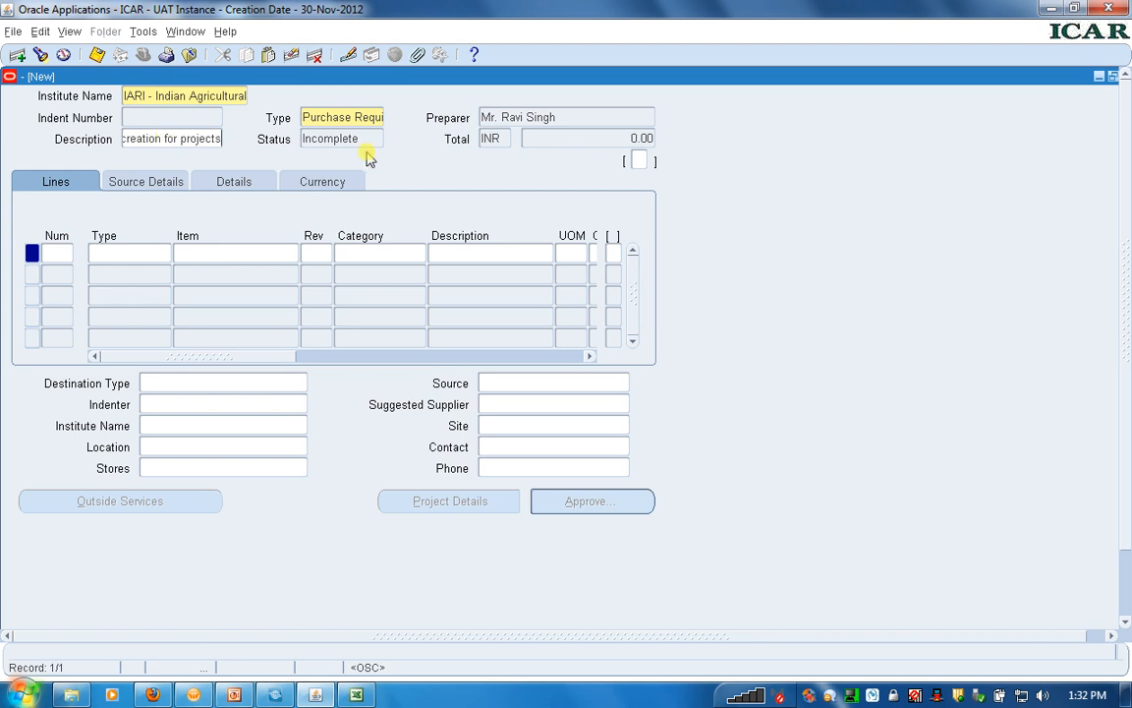
Fill the requisition header details with source of funds 201 (Non Plan), default scheme code 00000 and division 10003 (Plant Pathology)
left_click(637, 159)
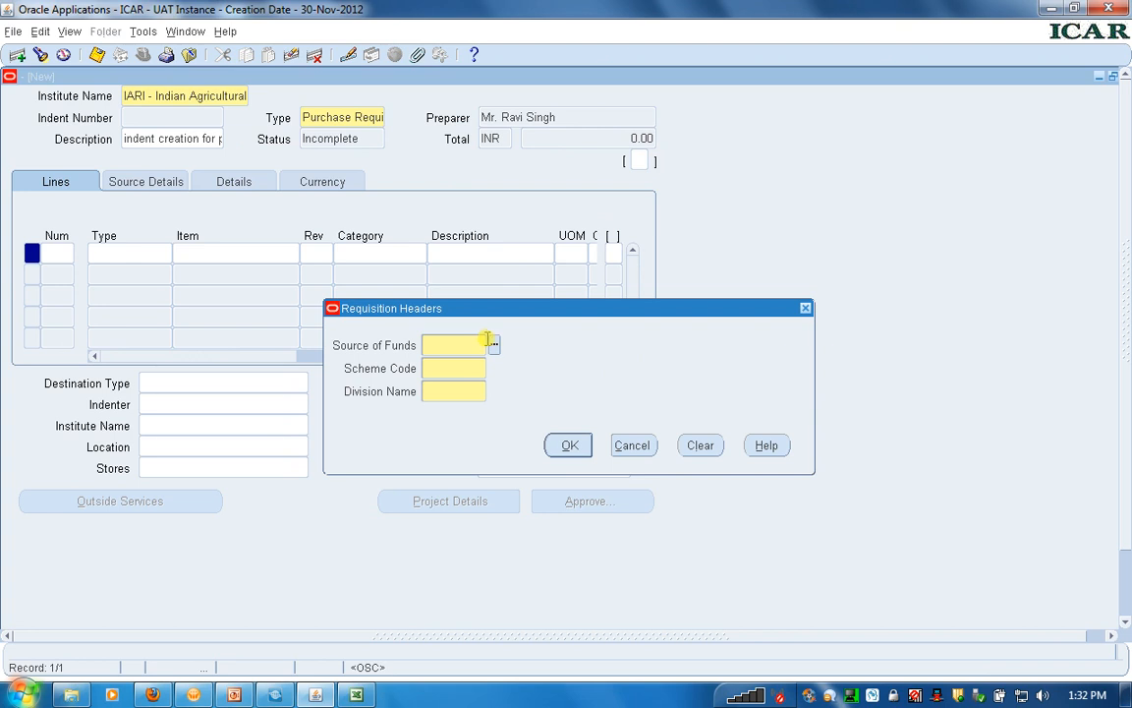
left_click(492, 344)
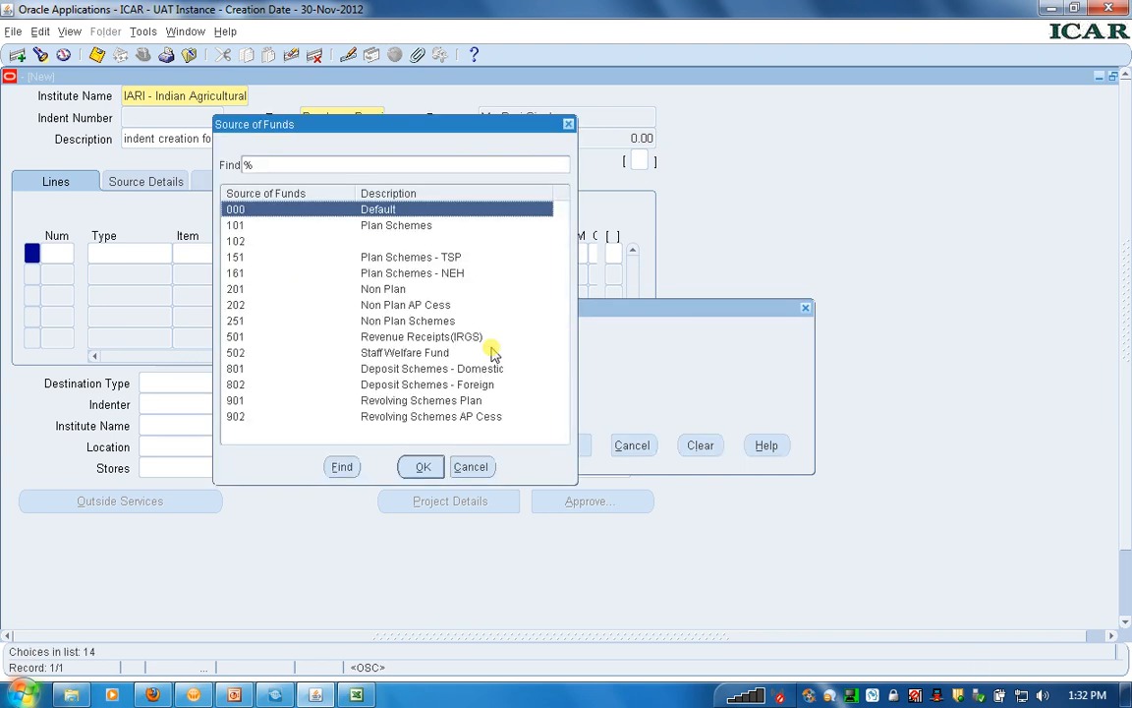
double_click(364, 289)
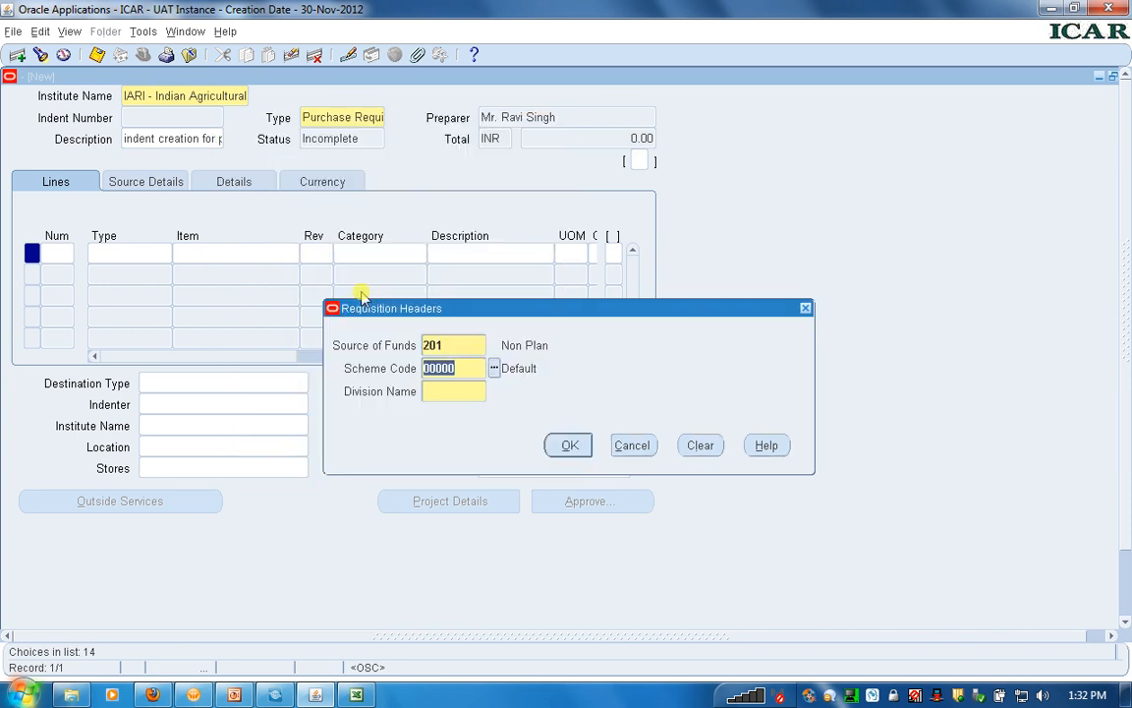
left_click(461, 393)
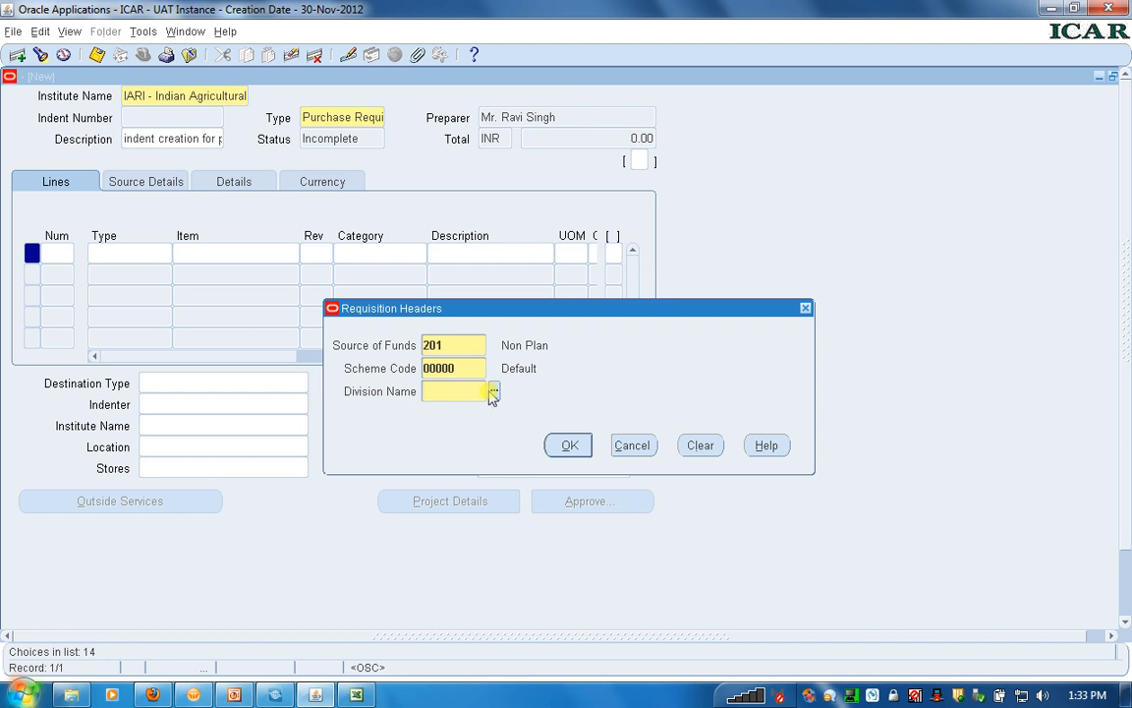
left_click(494, 392)
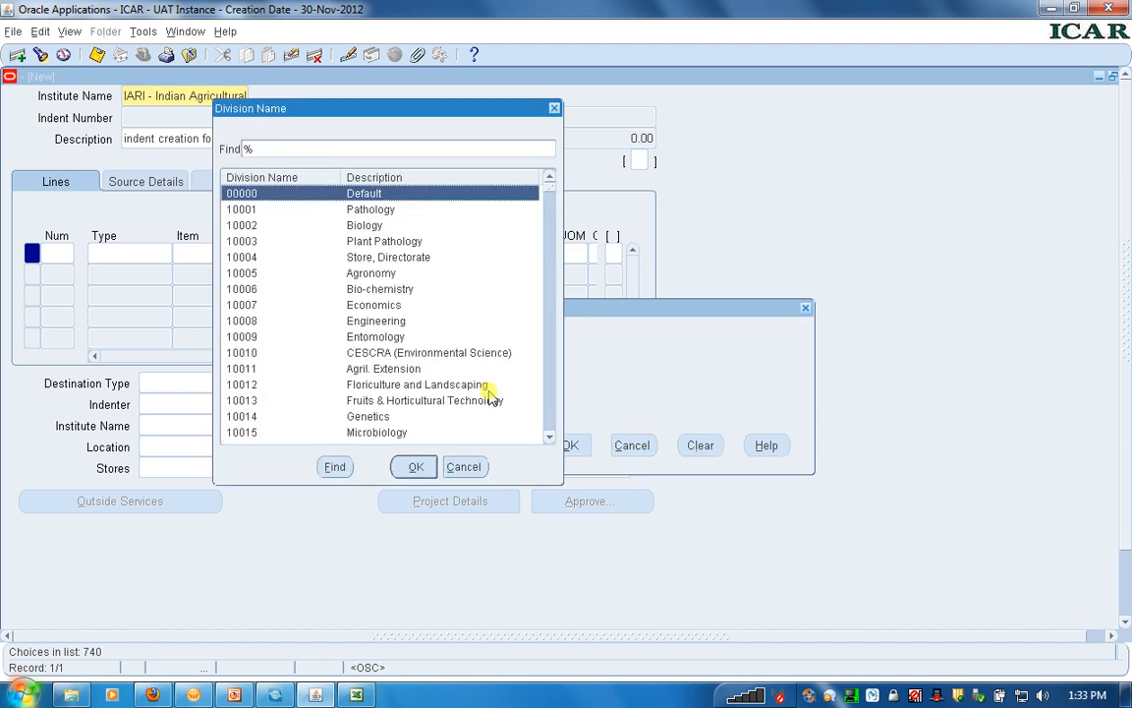
double_click(359, 244)
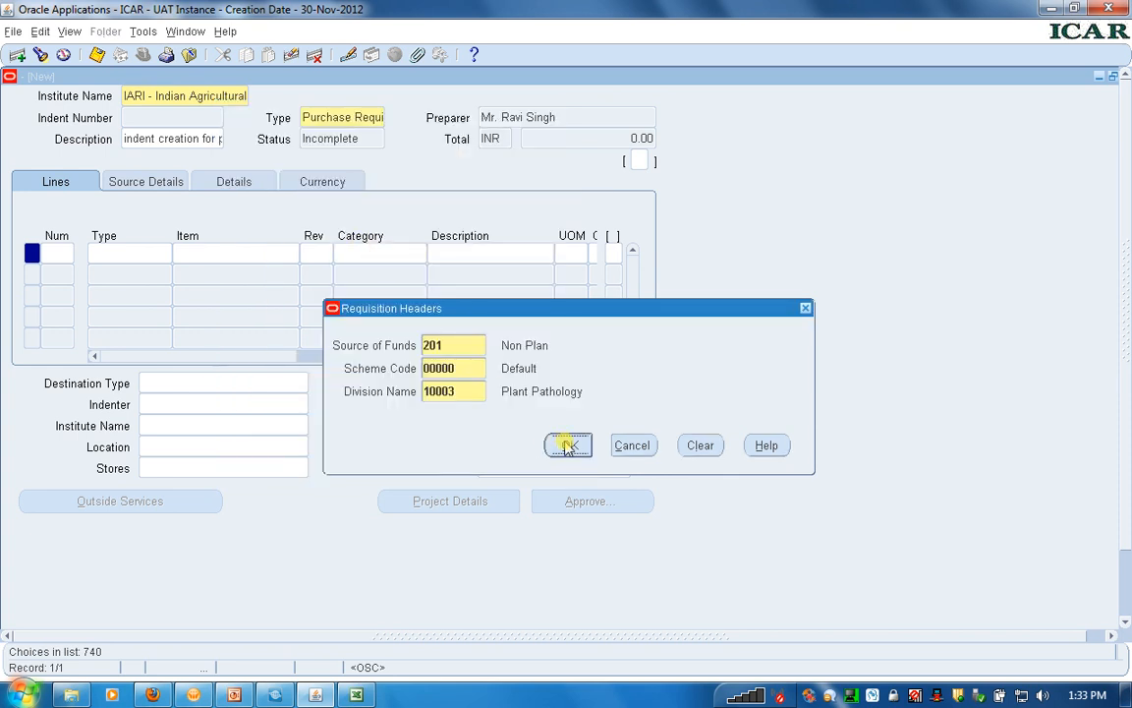
left_click(567, 447)
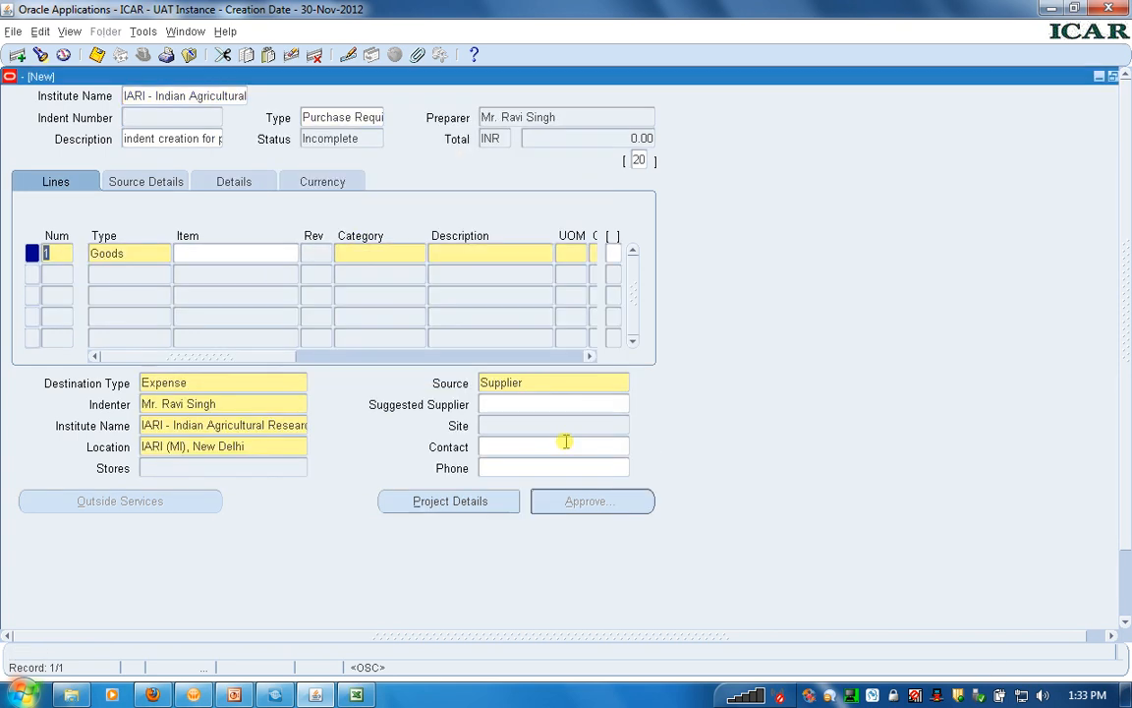
Choose item AEOE001001 (Office Equipments) from the full item list for requisition line 1
left_click(214, 253)
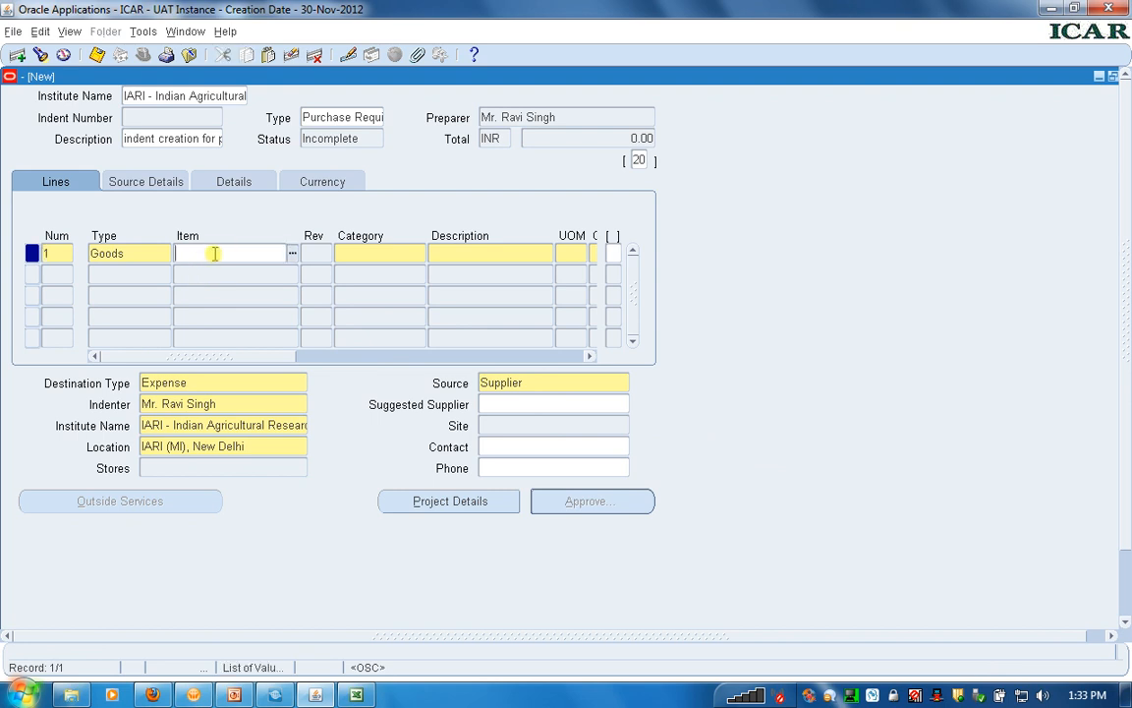
left_click(292, 254)
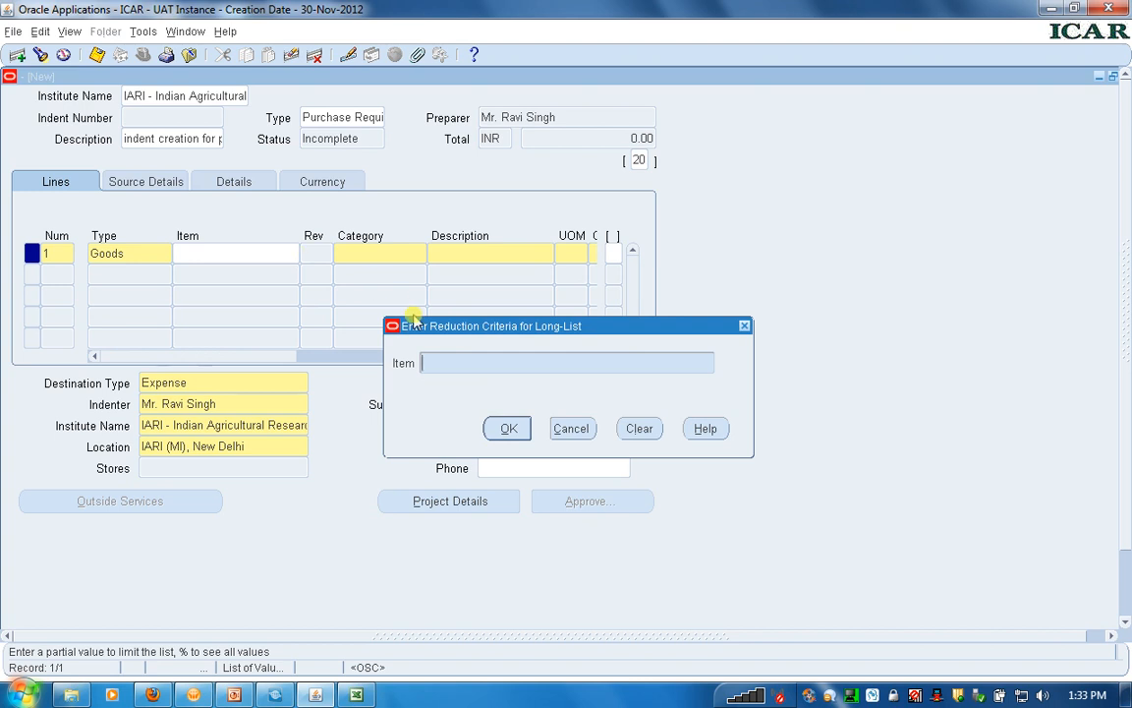
type("%")
left_click(508, 428)
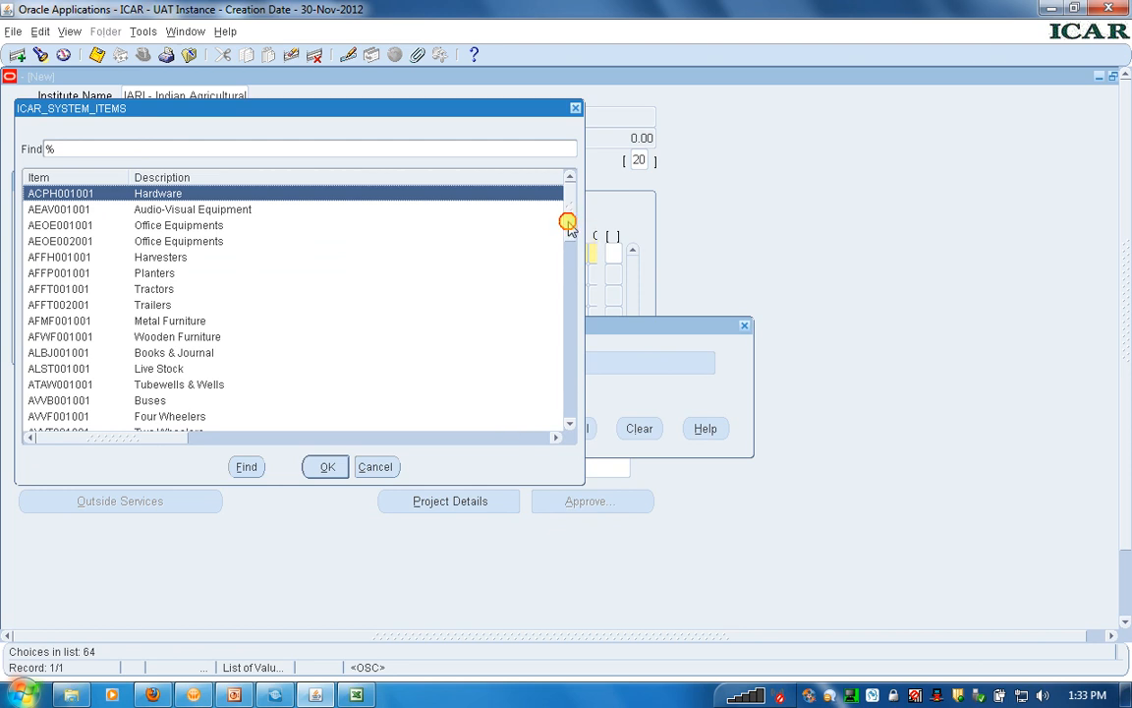
double_click(154, 228)
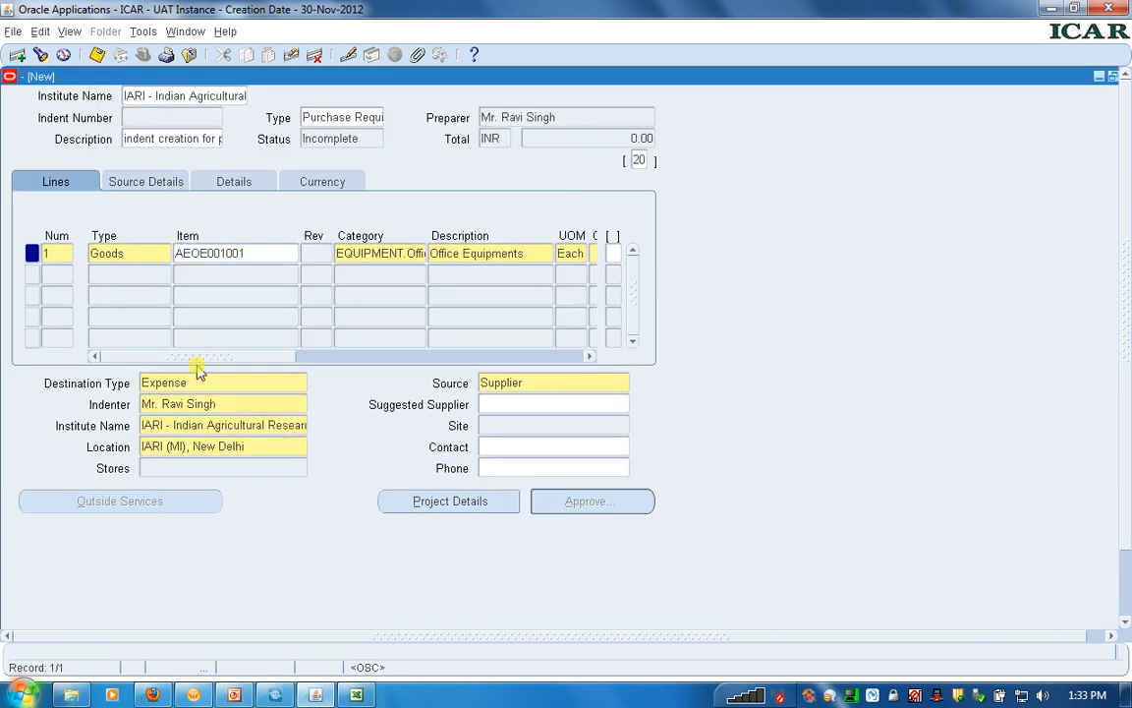
Set line 1's quantity to 1 and its price to 500
left_click_drag(263, 360, 351, 363)
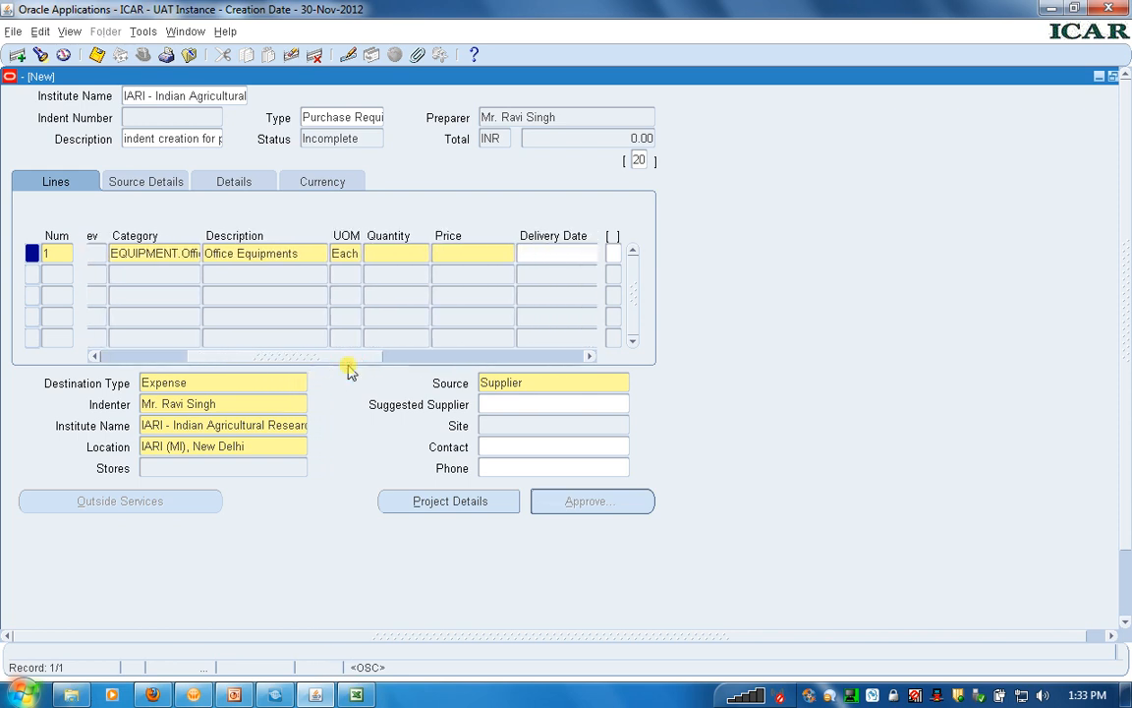
left_click(407, 255)
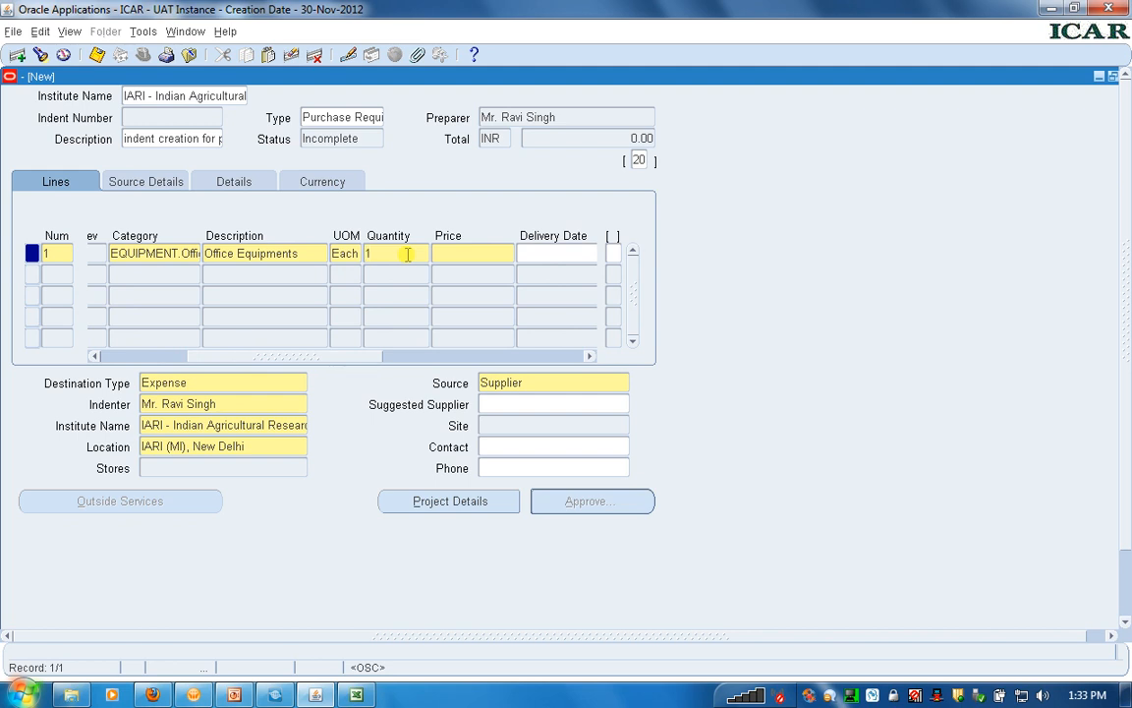
type("1")
key("Tab")
type("500")
key("Tab")
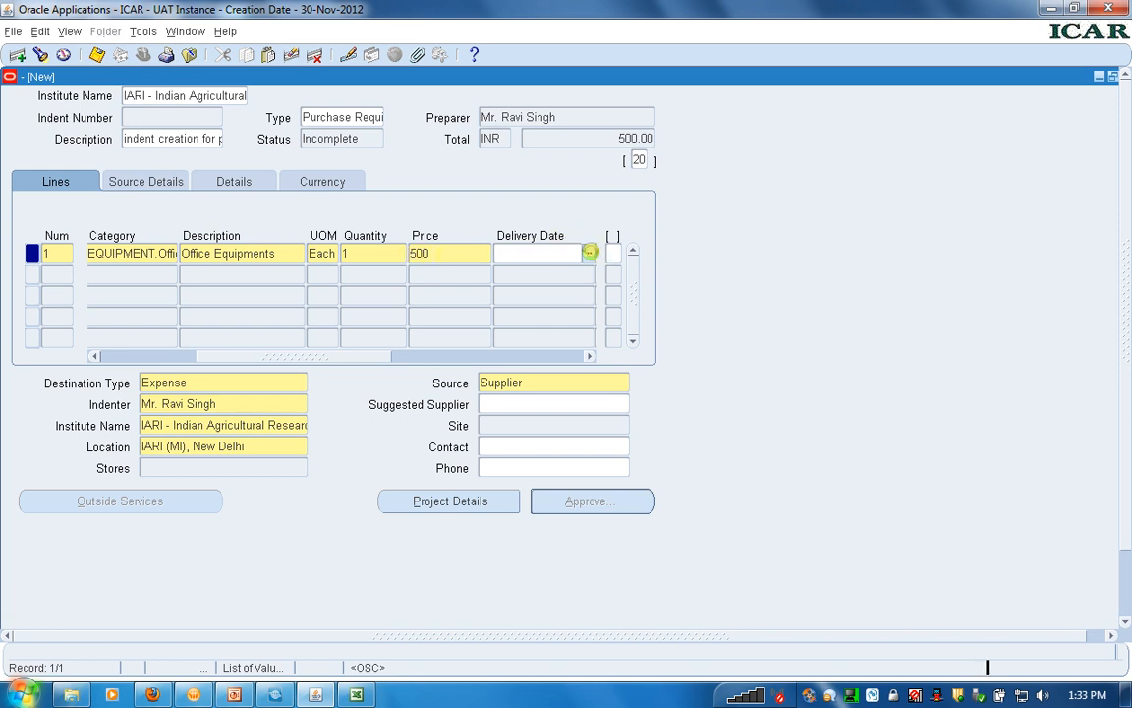
Set line 1's delivery date to 16-AUG-2013 using the calendar
left_click(588, 252)
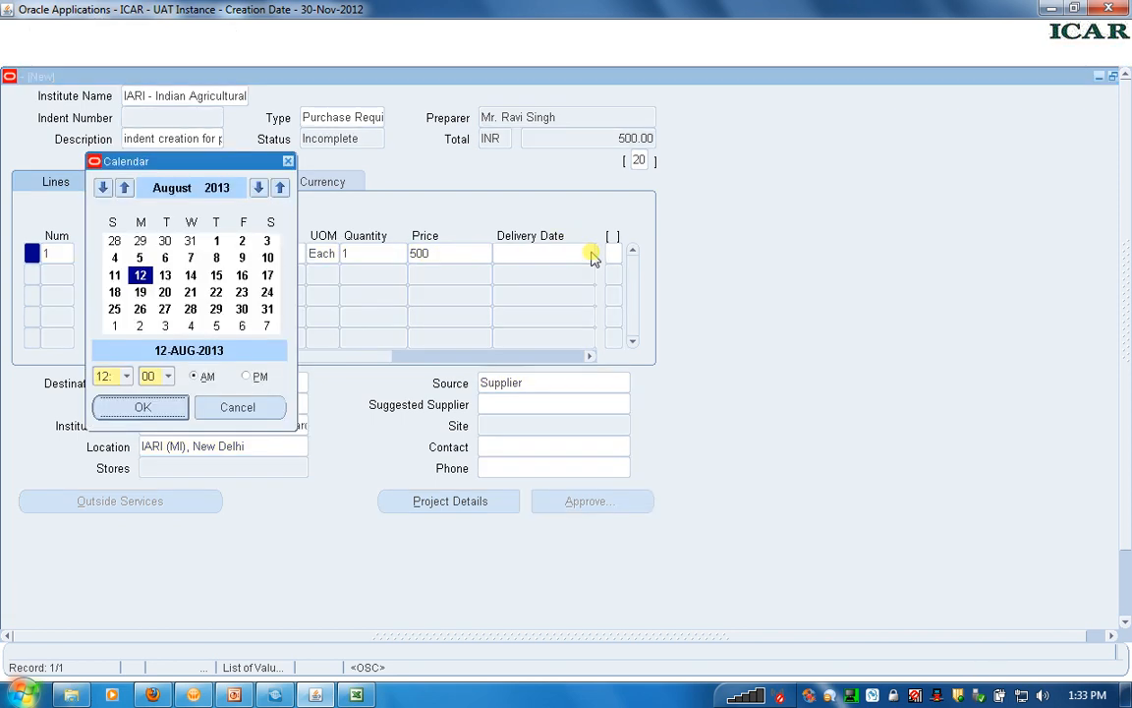
left_click(242, 276)
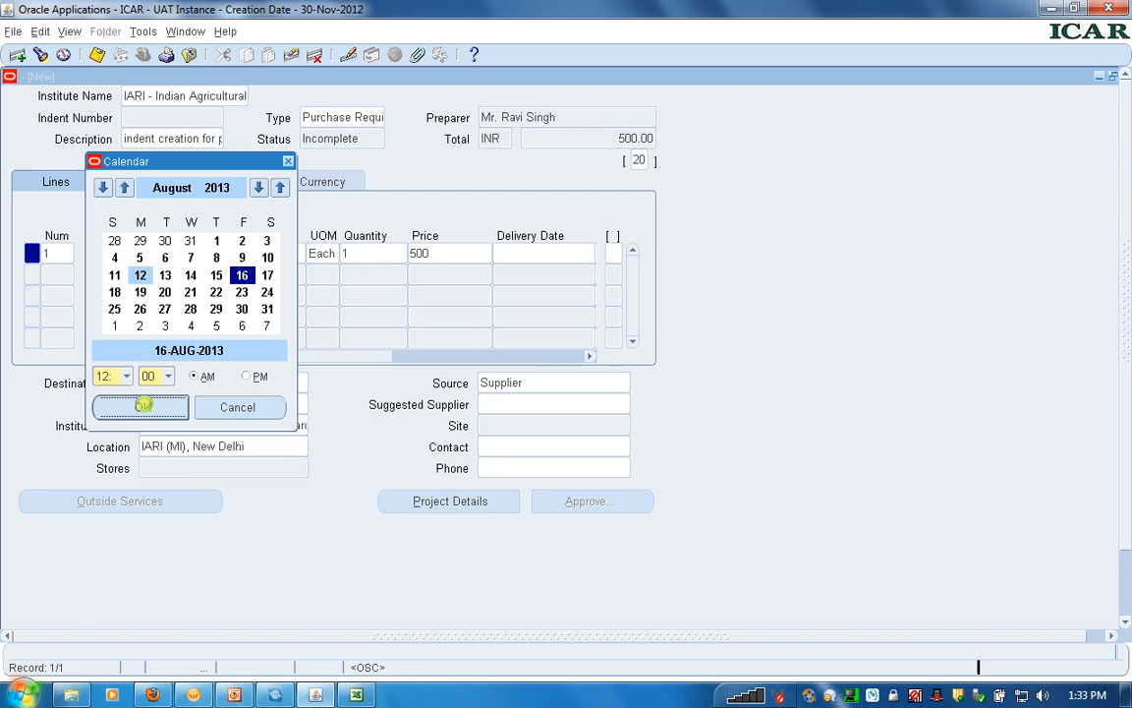
left_click(146, 405)
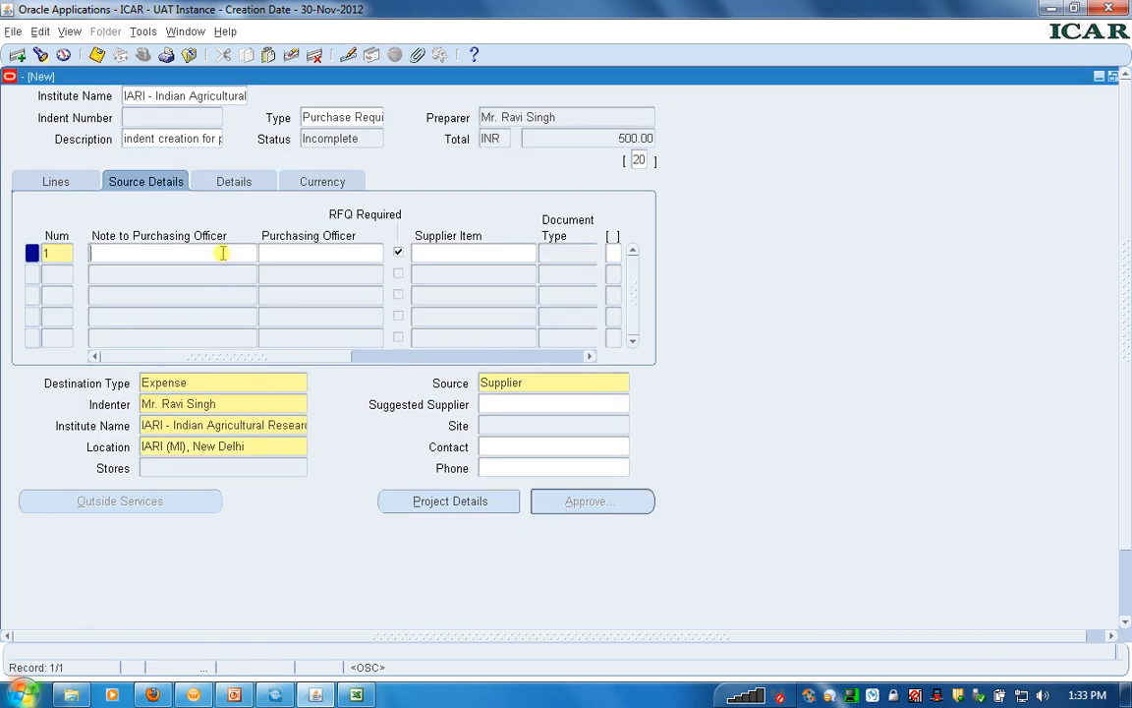
Mark requisition line 1 as urgent in its details
left_click(318, 254)
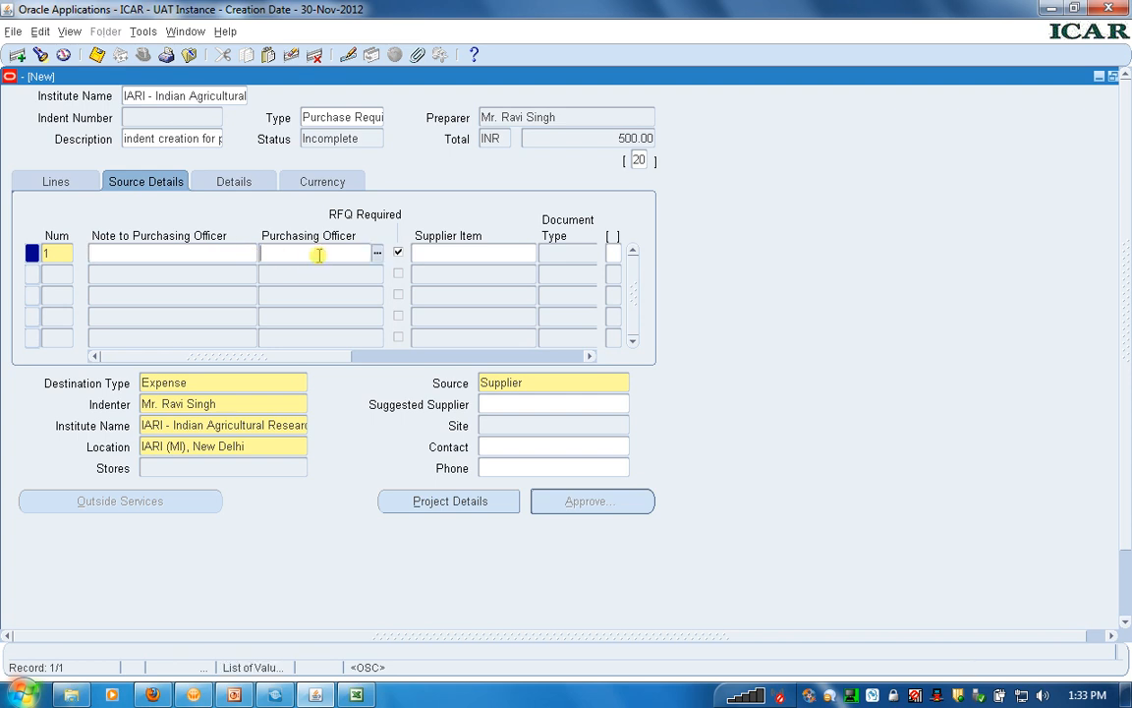
left_click(248, 176)
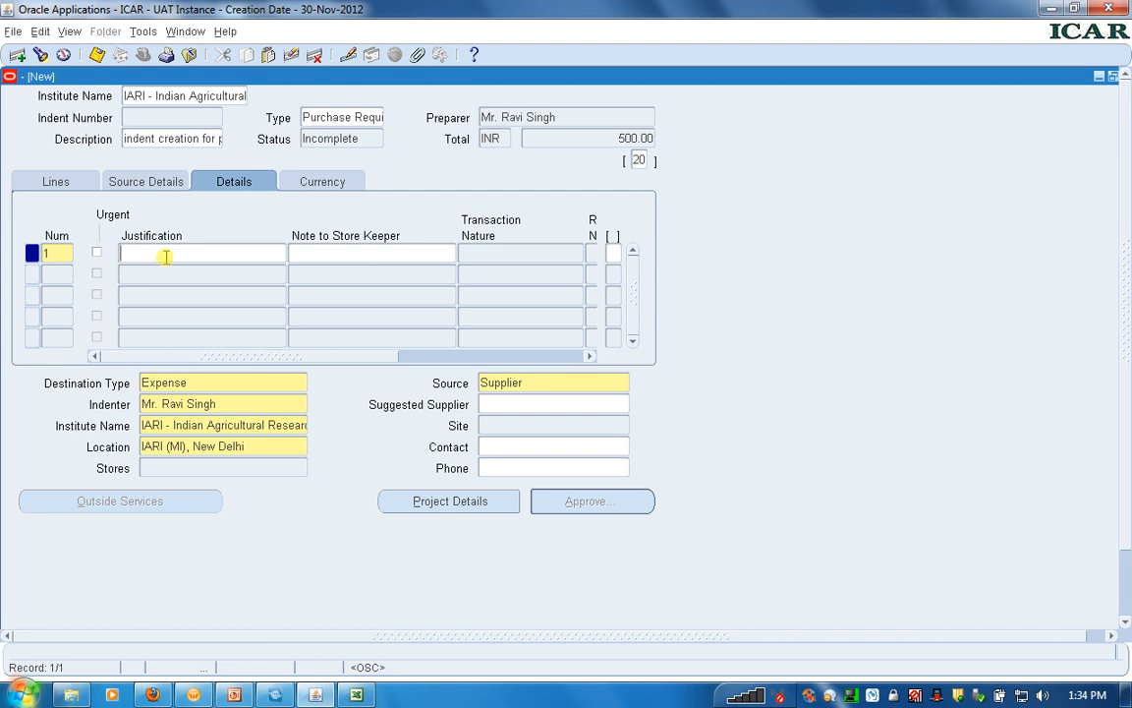
left_click(97, 254)
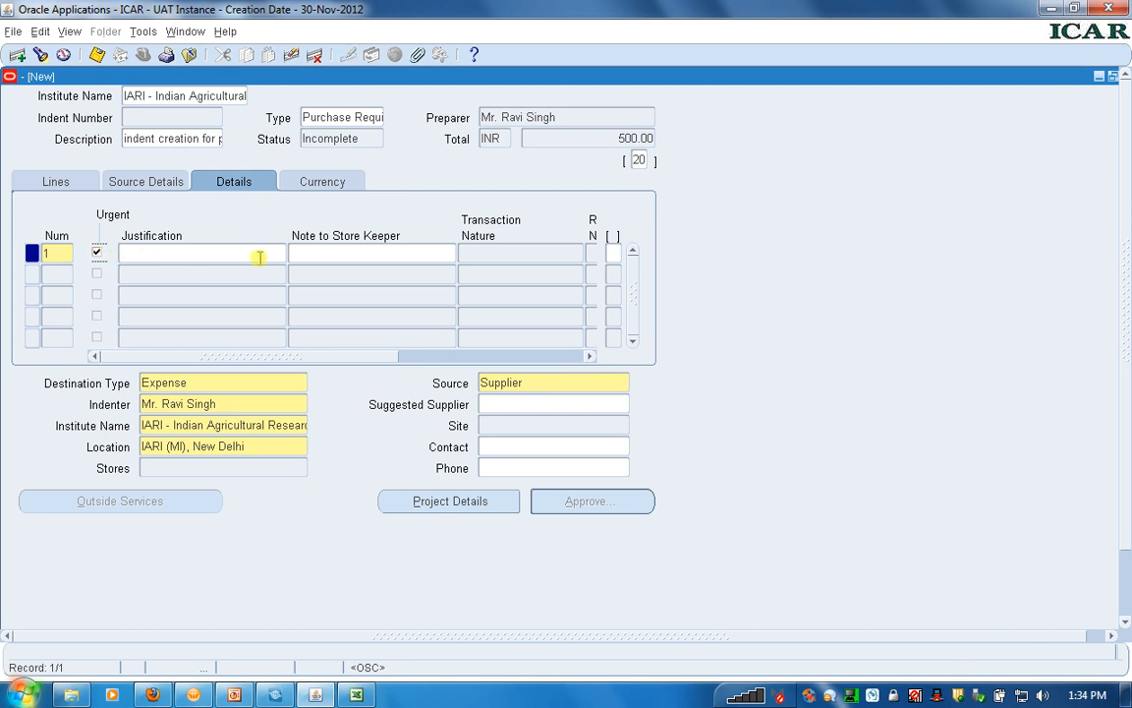
left_click(333, 257)
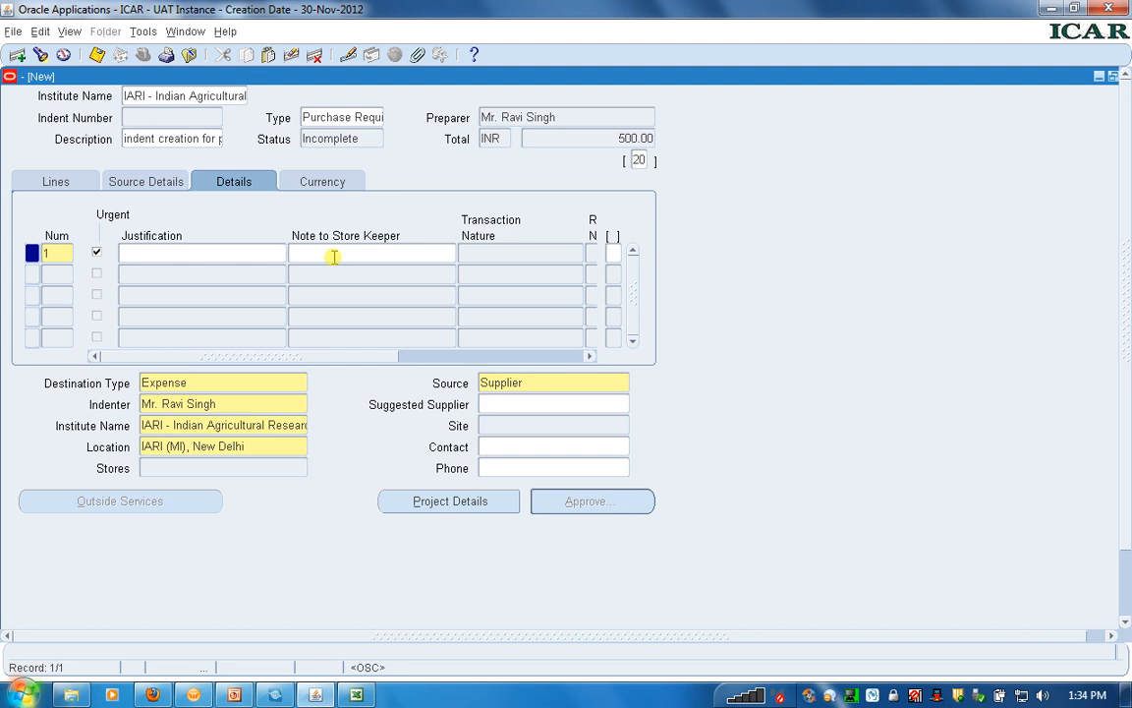
Return to the requisition lines and review line 1's destination type, indenter, institute name and location
left_click(39, 183)
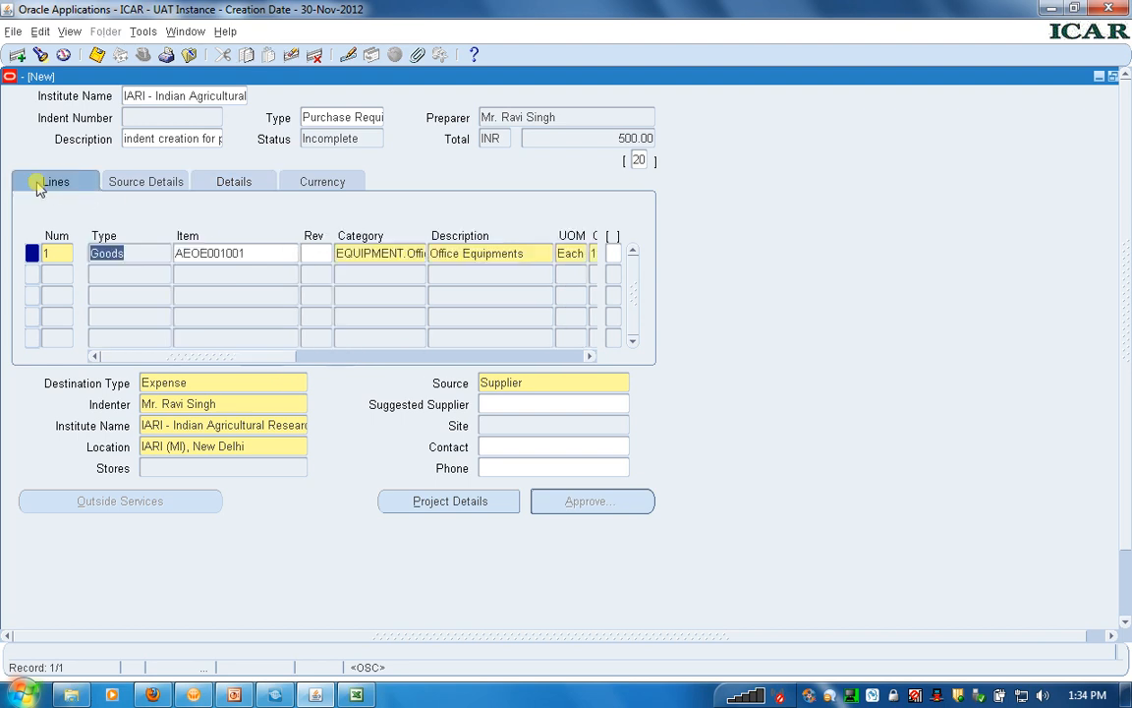
left_click(241, 392)
left_click(239, 410)
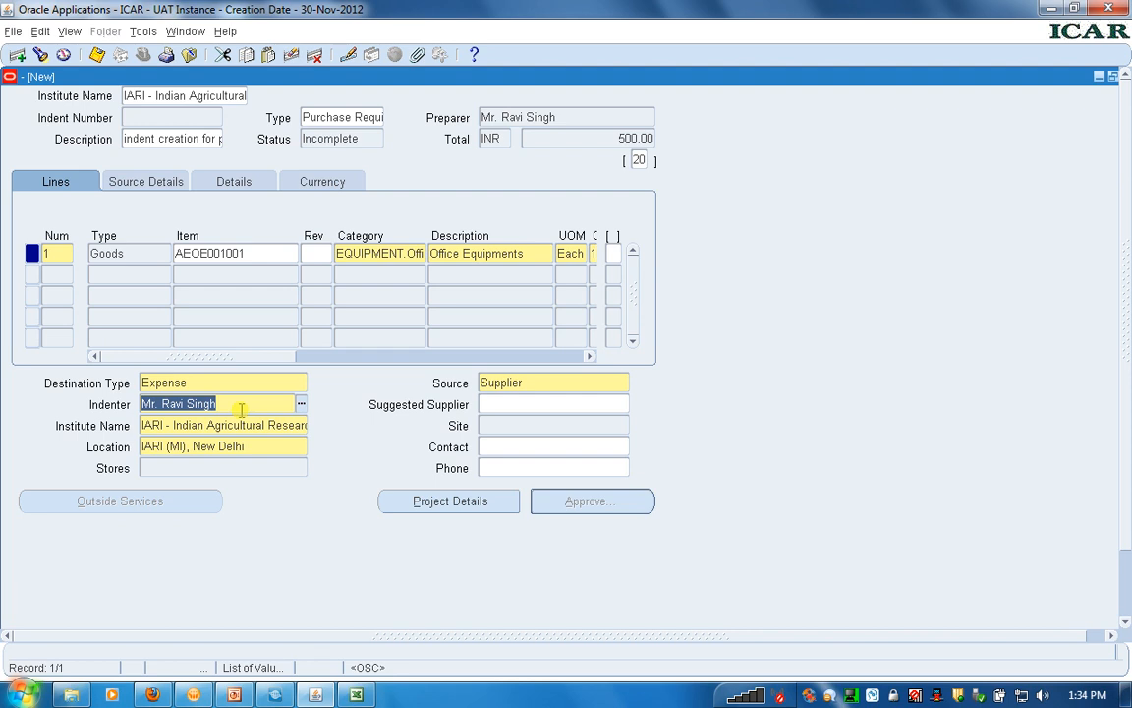
left_click(250, 426)
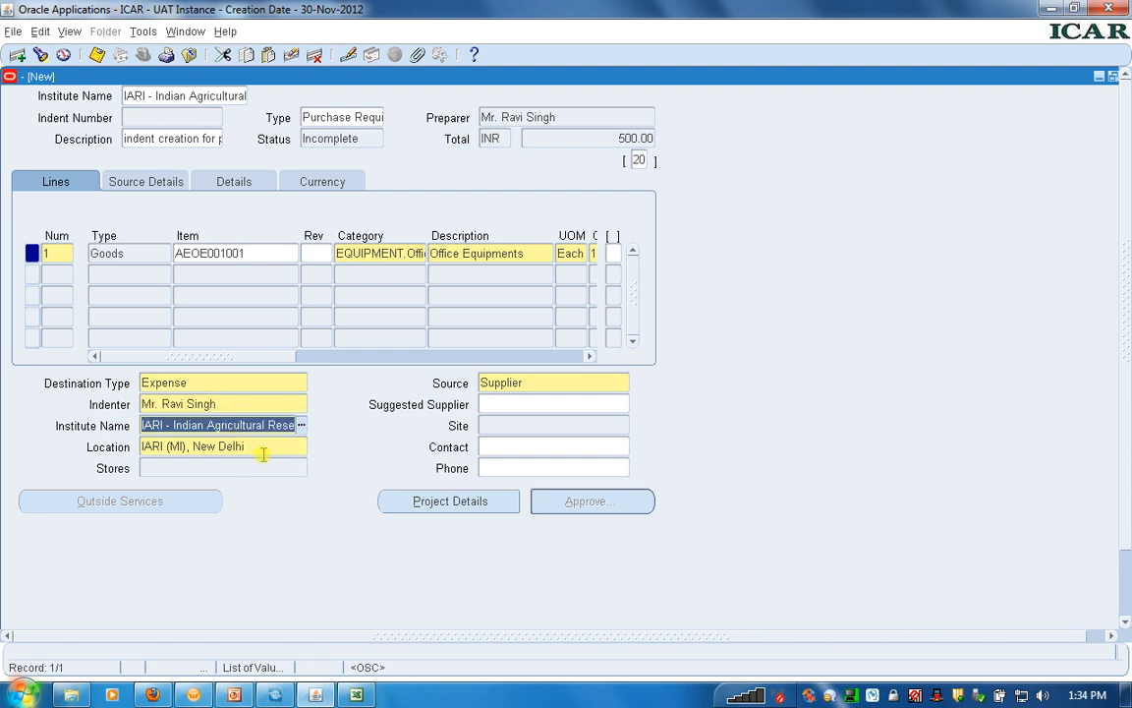
left_click(263, 450)
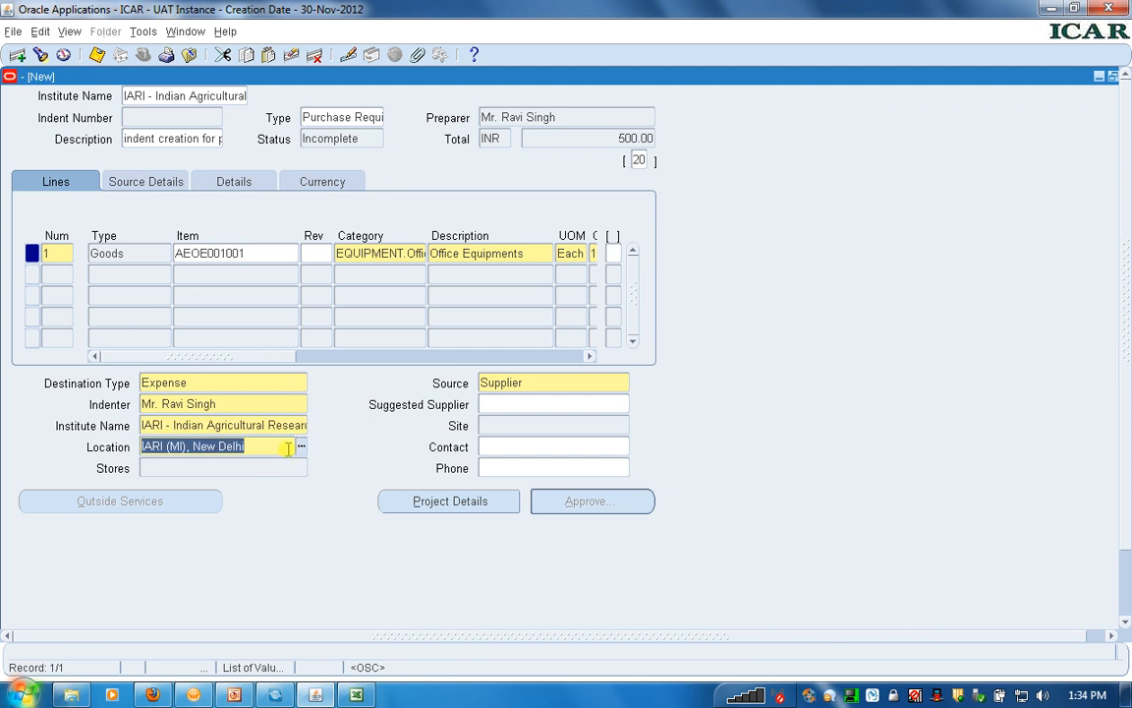
Look up suppliers starting with "l" and choose LG Electronics India Pvt Ltd as the suggested supplier
left_click(531, 403)
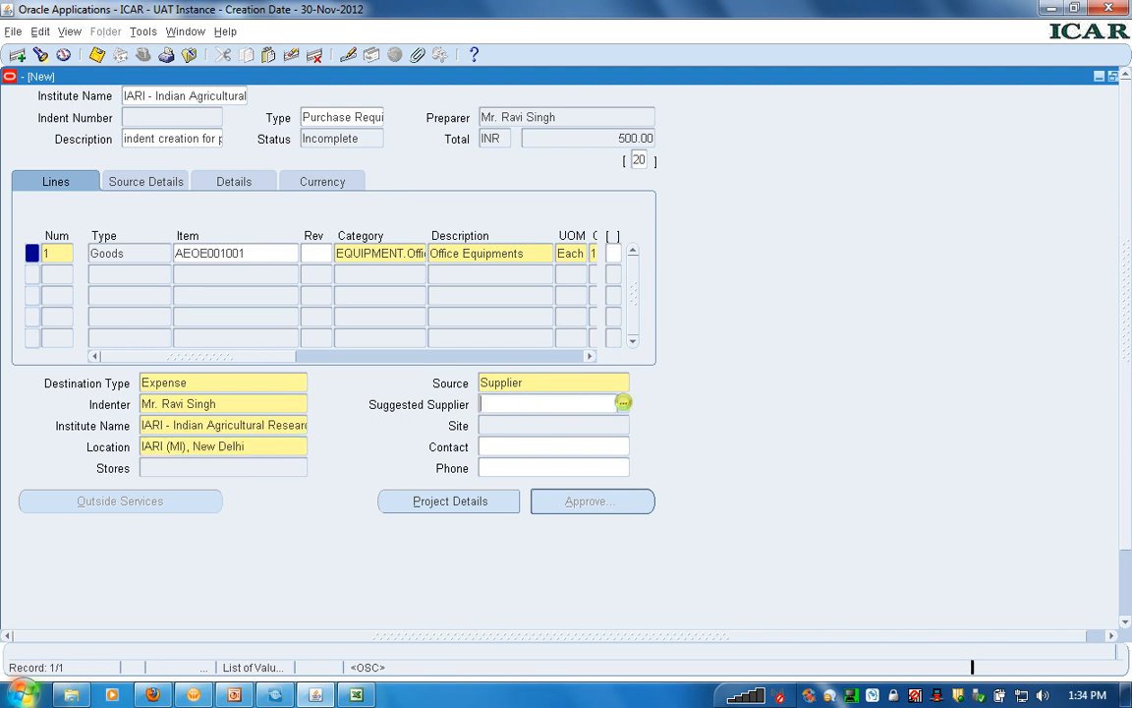
left_click(623, 403)
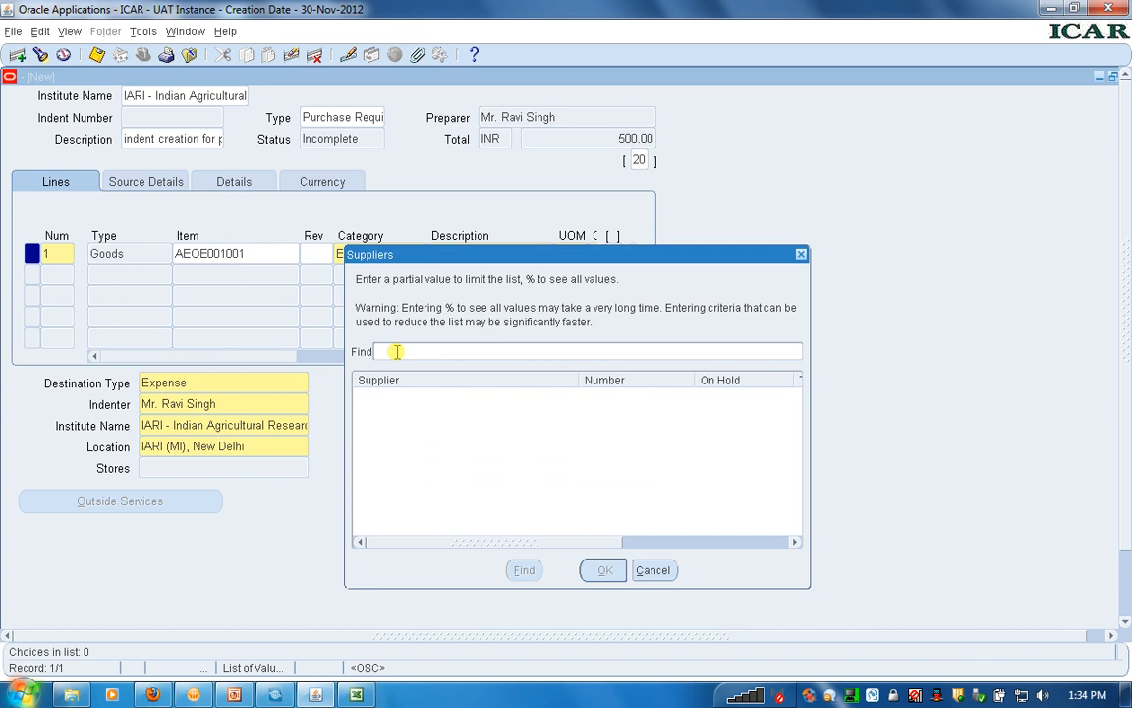
type("%")
key("Return")
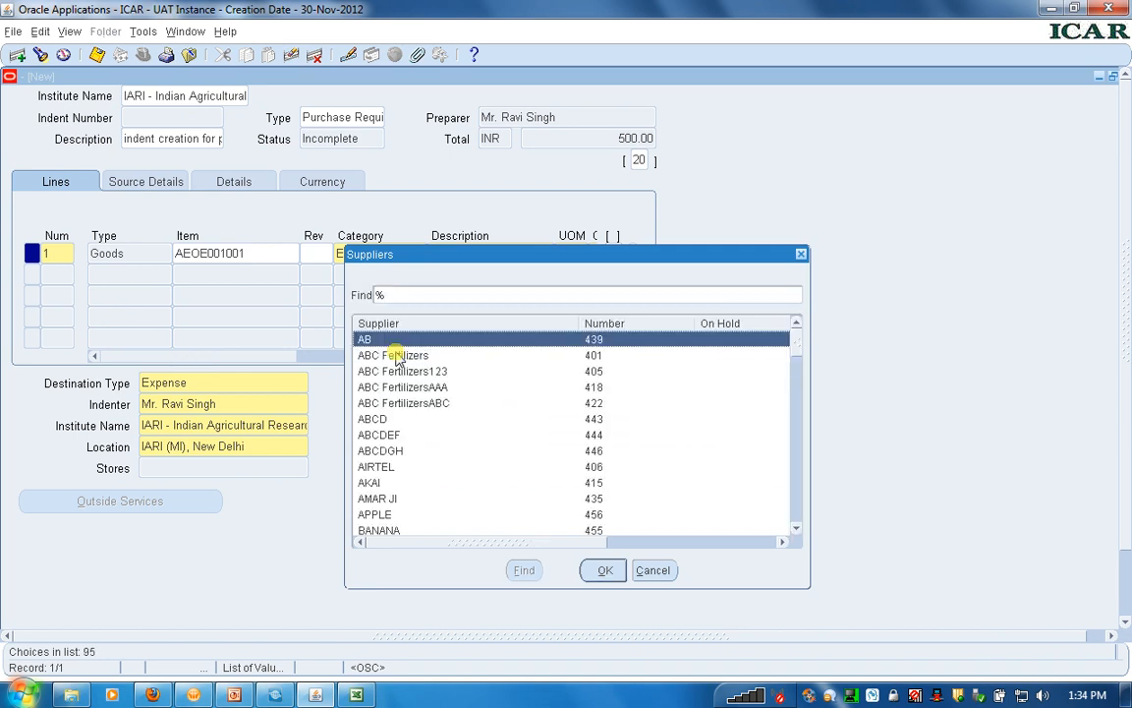
type("l")
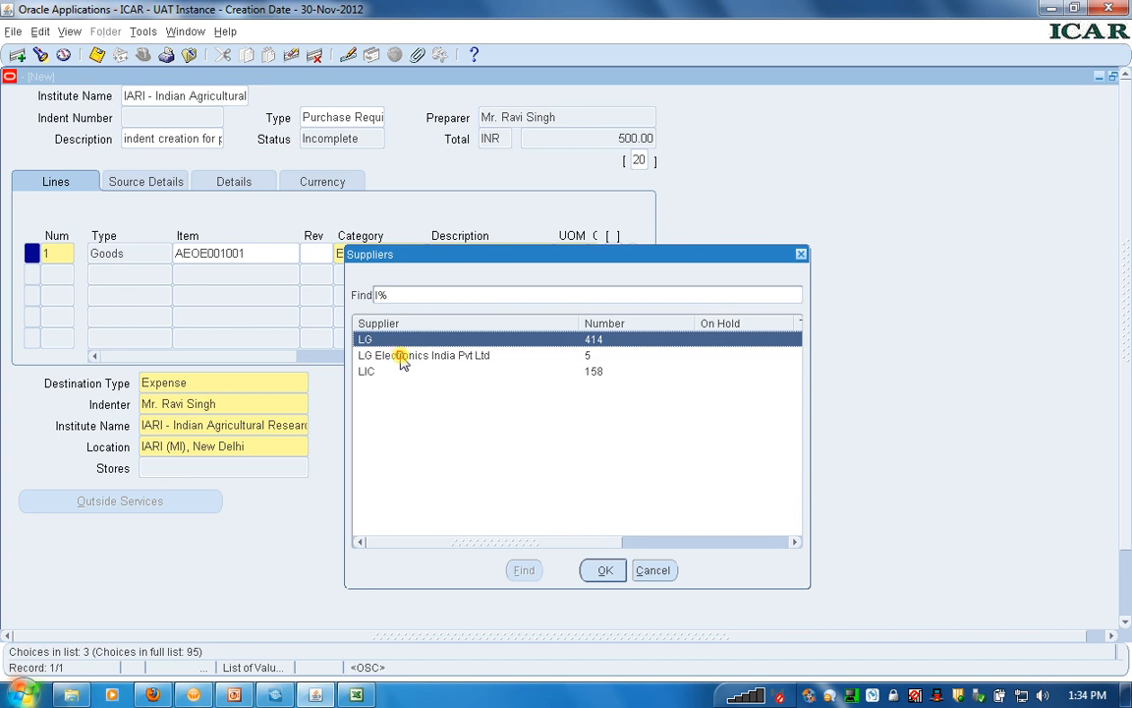
left_click(403, 358)
double_click(403, 358)
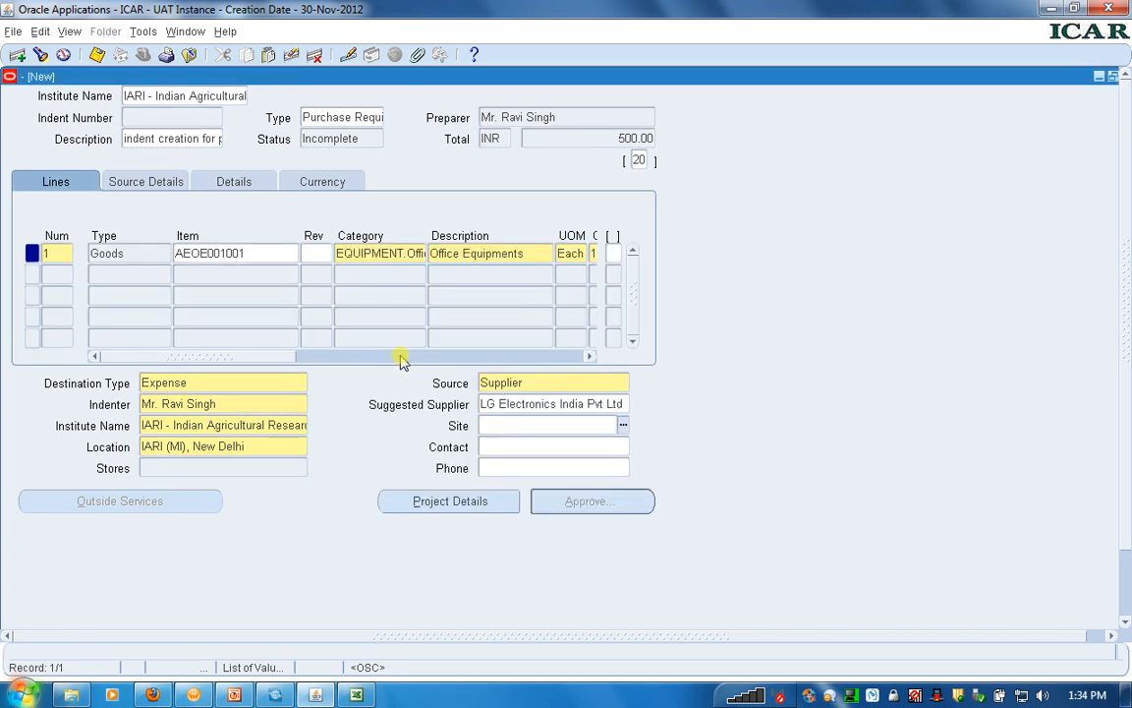
Set the suggested supplier's site to GREATER NOIDA and open the project distribution details for line 1
left_click(624, 426)
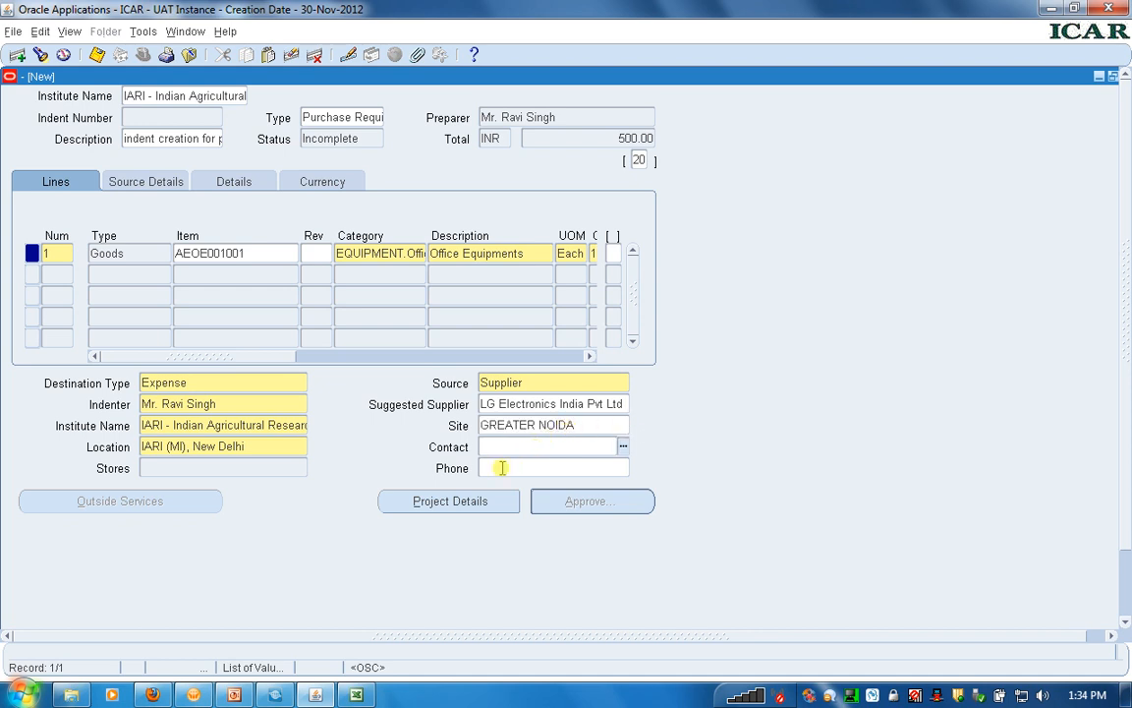
left_click(441, 502)
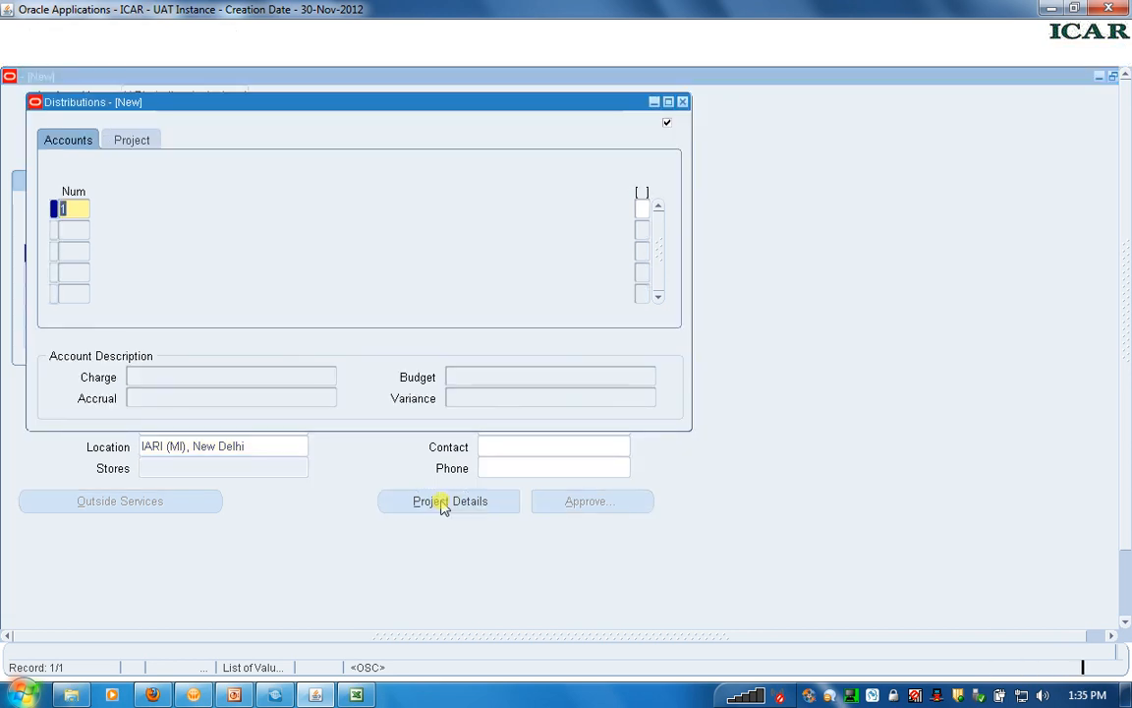
left_click(126, 142)
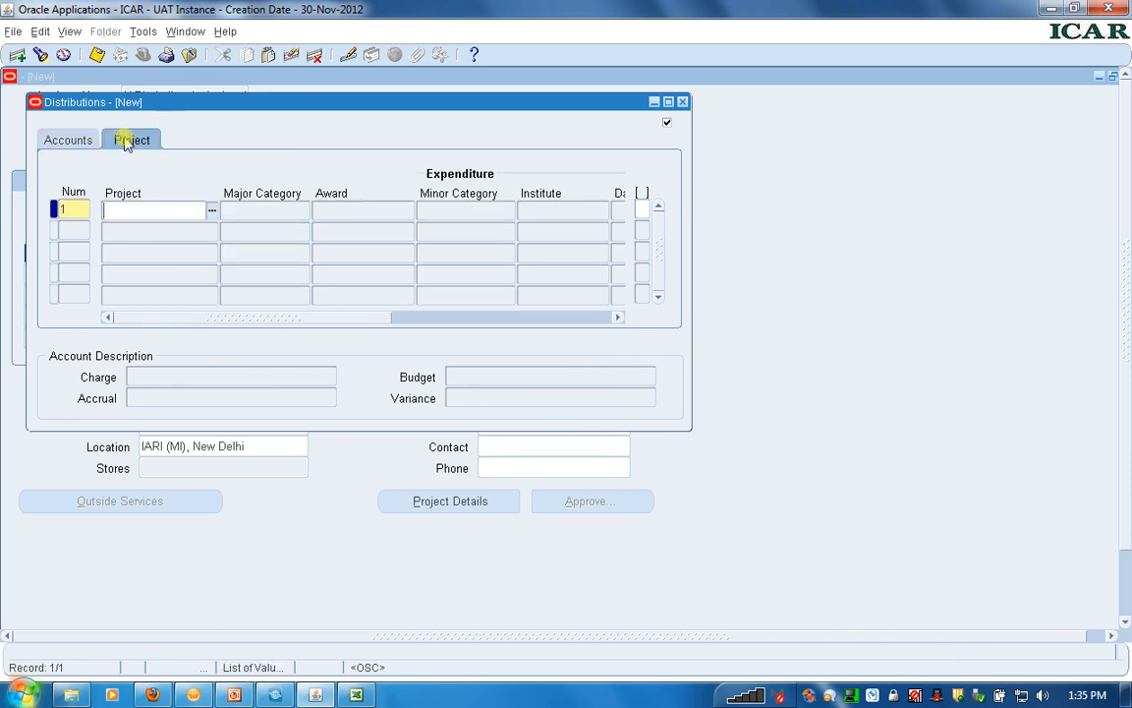
Look up projects starting with 1000 and assign project 1000036 to distribution 1
left_click(212, 215)
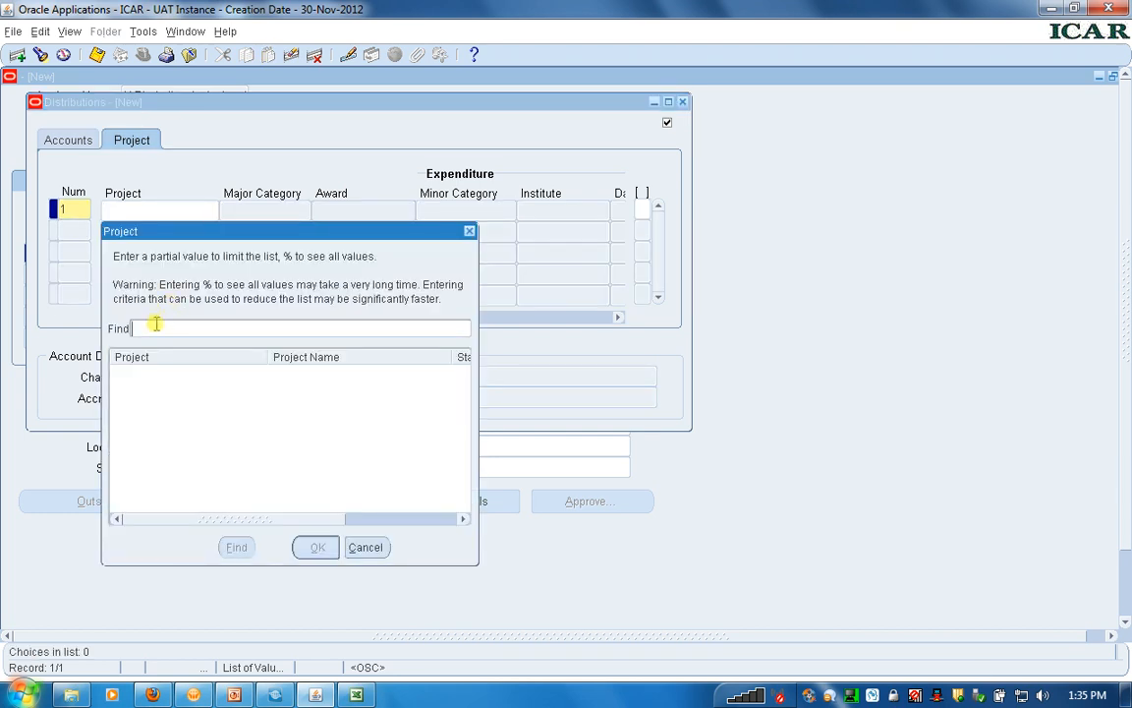
type("%1000")
key("Return")
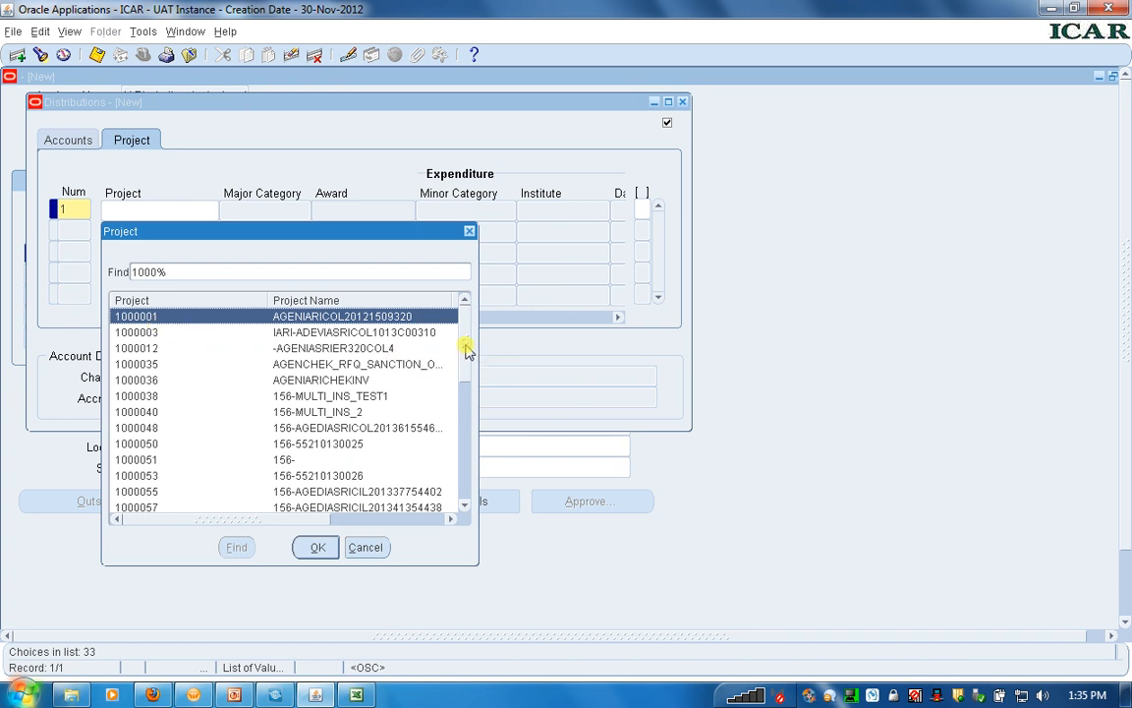
left_click_drag(467, 351, 466, 372)
left_click_drag(466, 375, 475, 298)
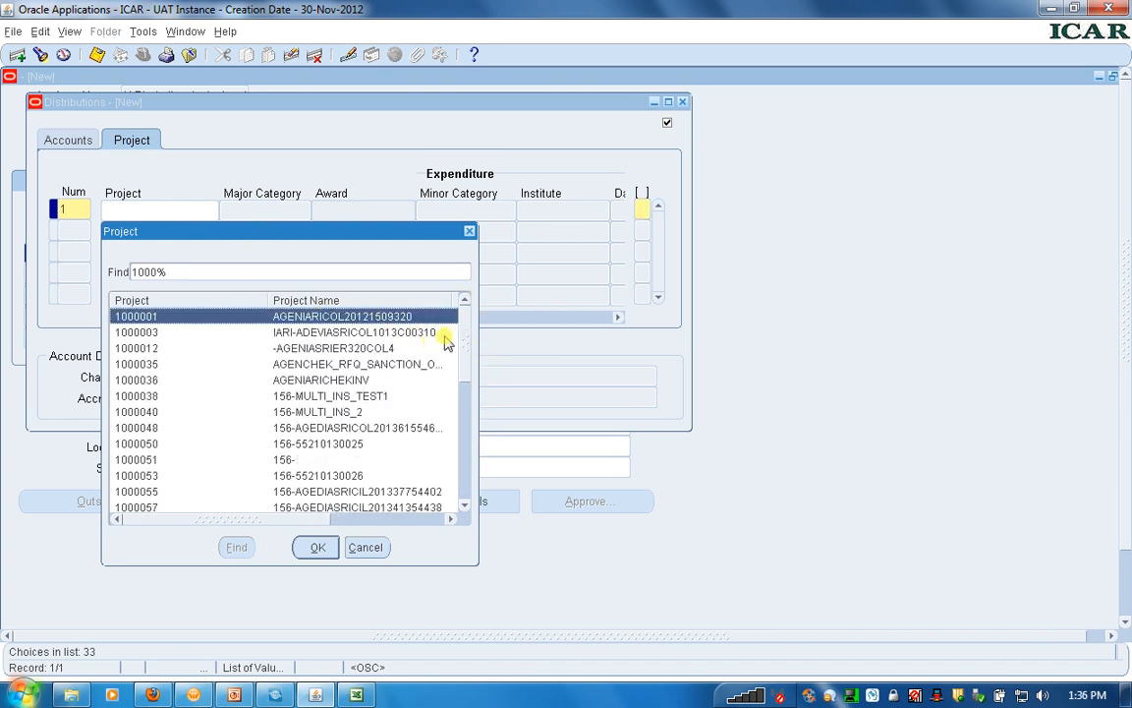
left_click_drag(468, 337, 465, 285)
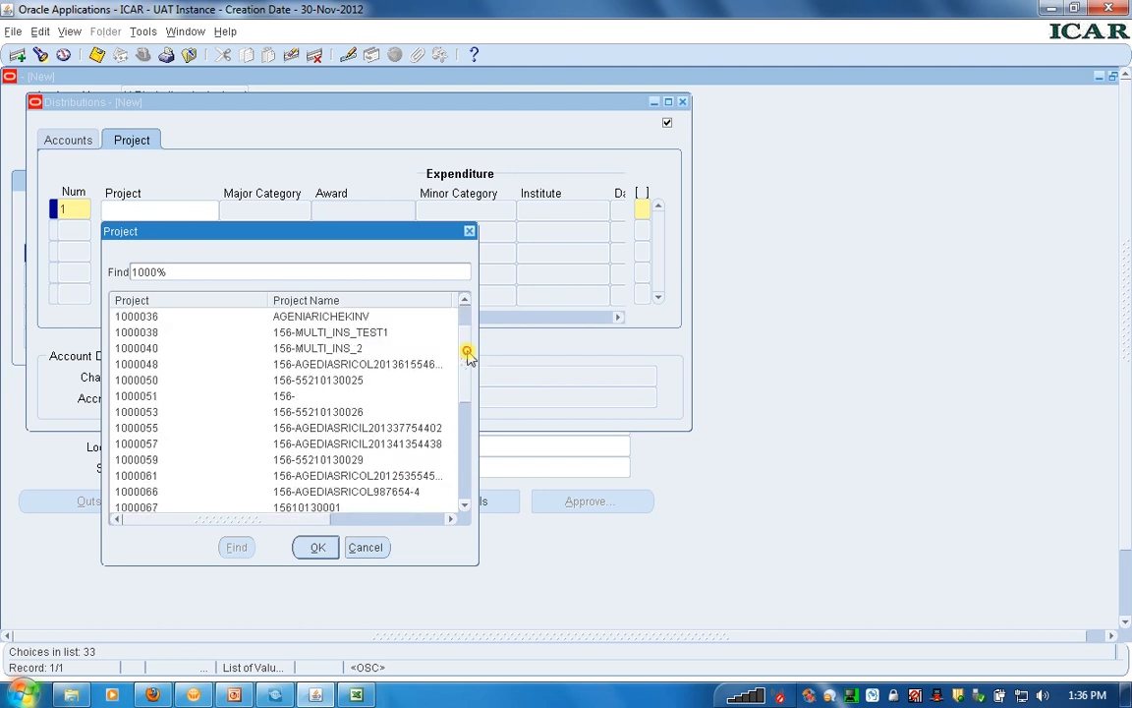
left_click(148, 320)
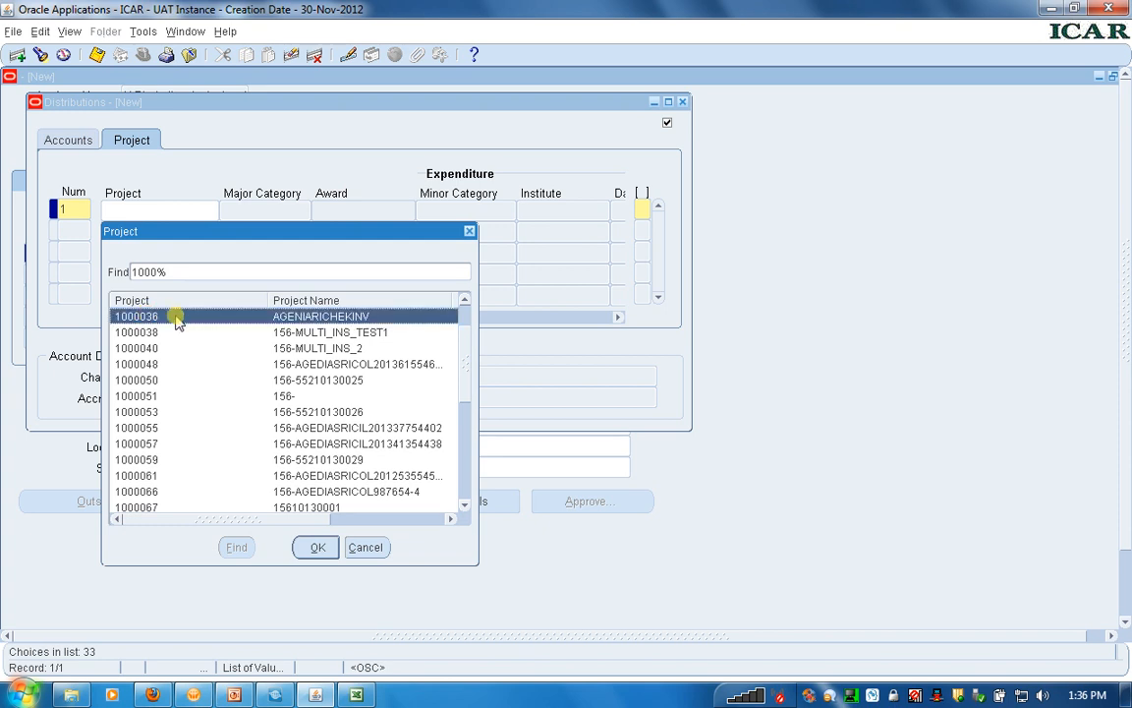
left_click(318, 551)
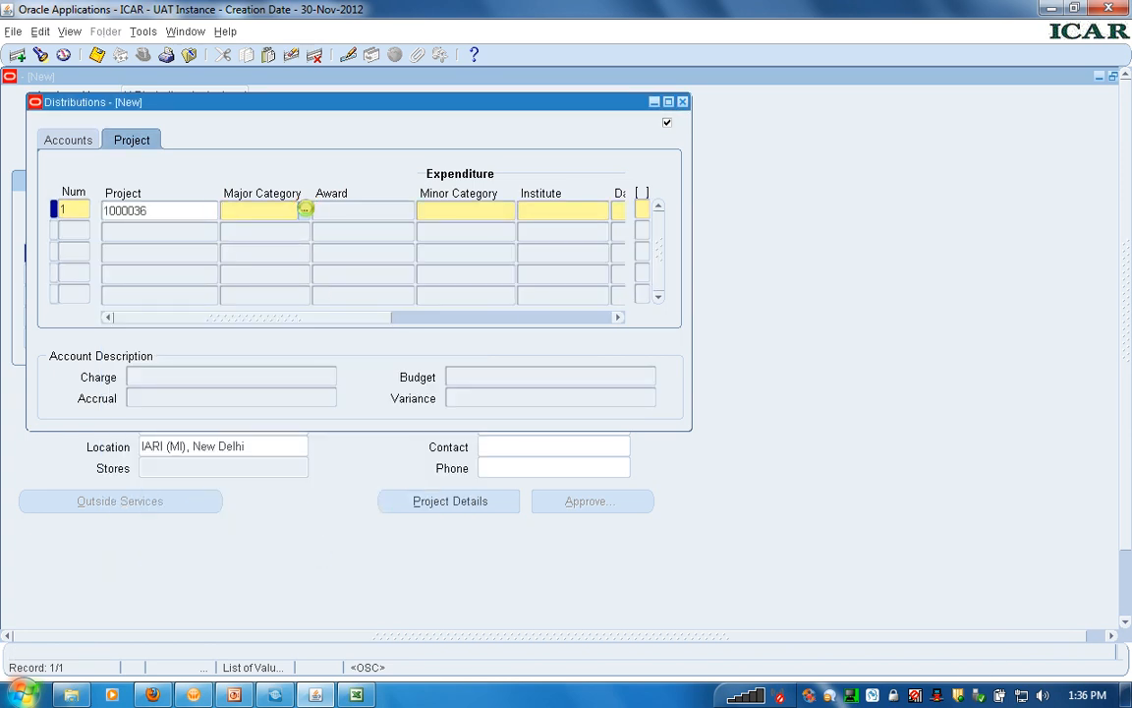
Look up major categories starting with "Grants - " and choose Grants - Capital for the distribution
left_click(306, 212)
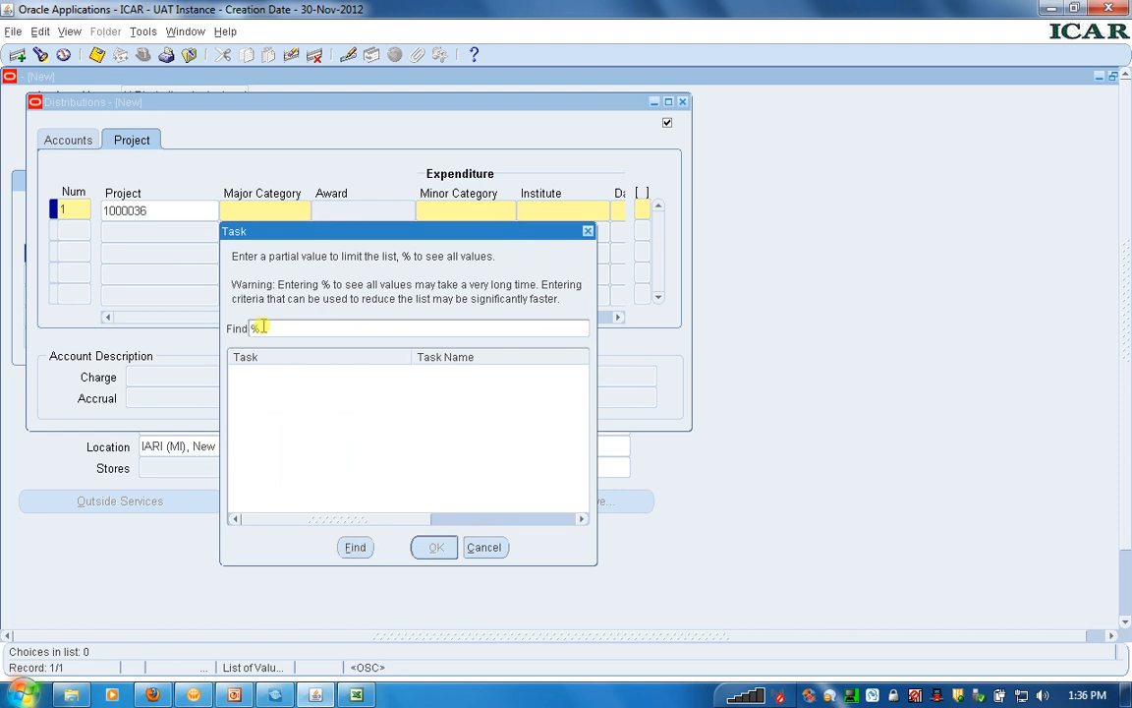
type("Grants - %")
key("Return")
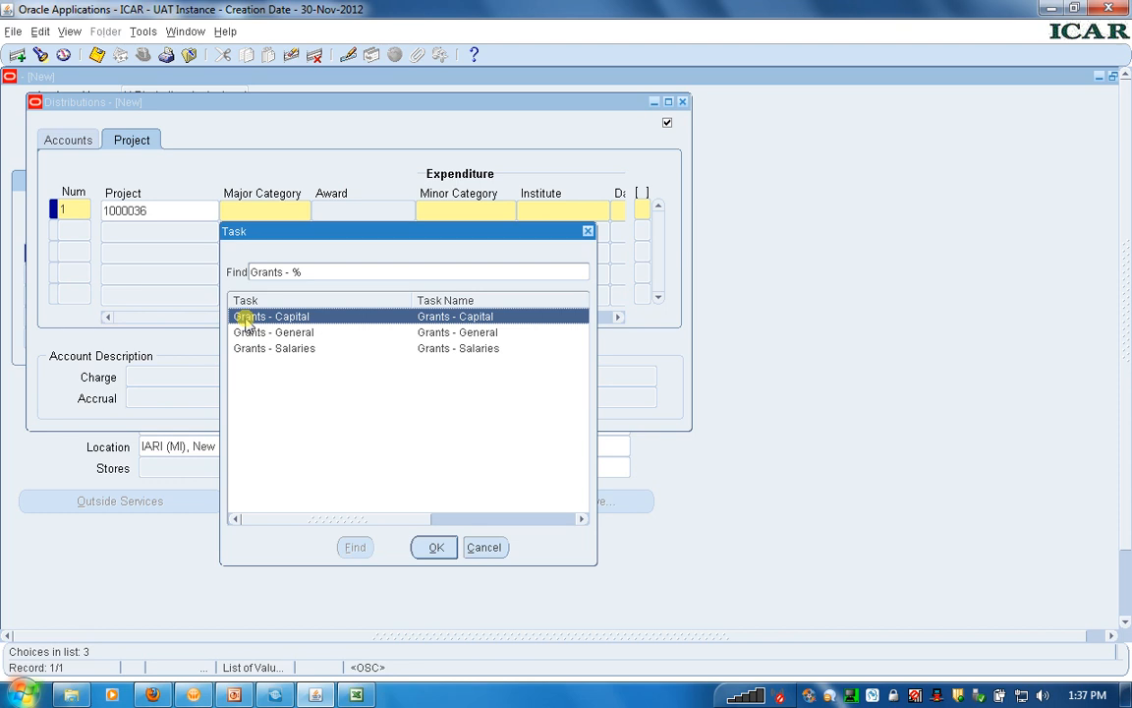
left_click(438, 552)
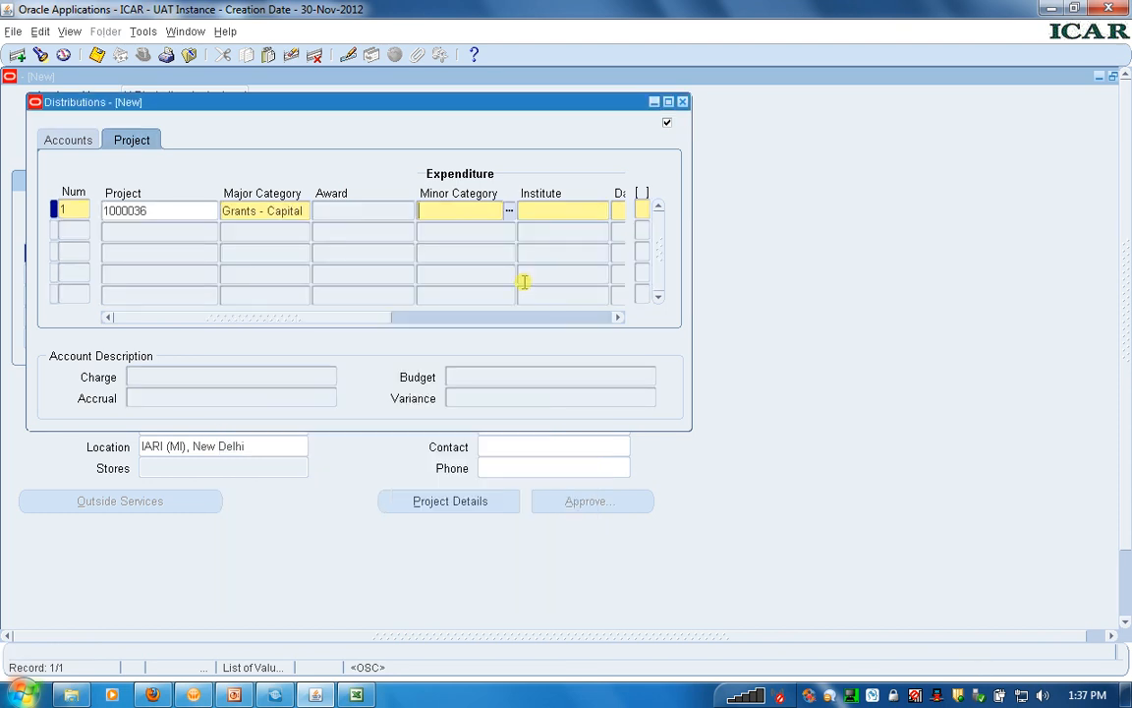
Set the distribution's expenditure minor category to Equipments
left_click(509, 215)
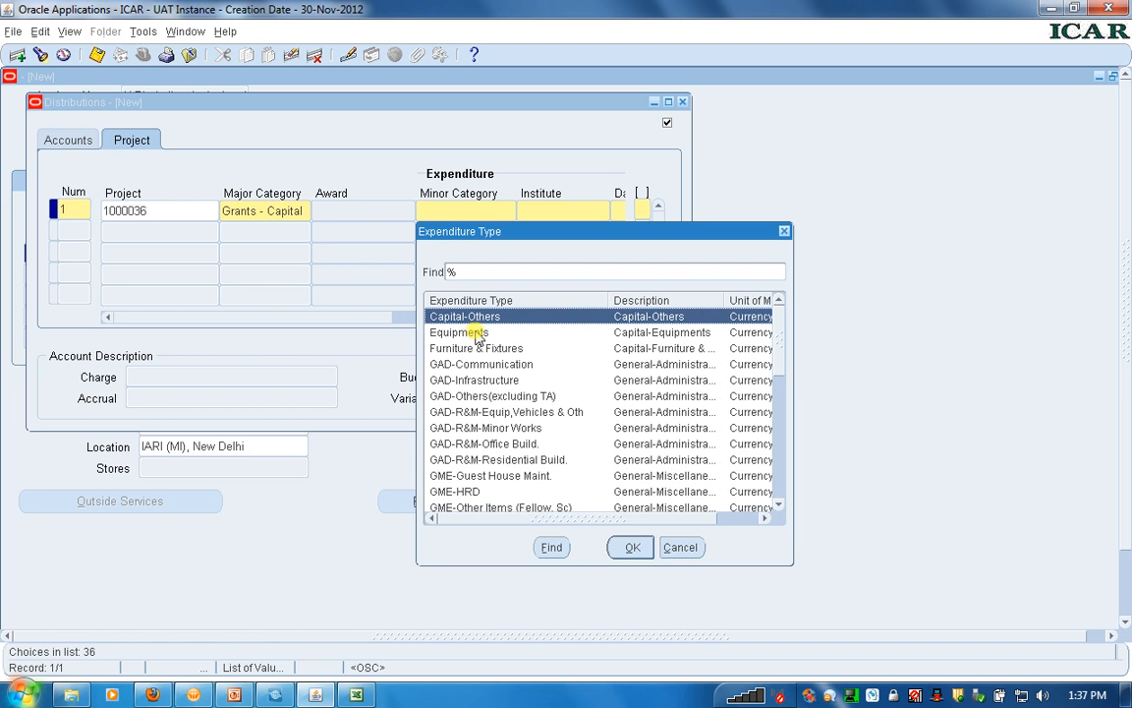
left_click(478, 335)
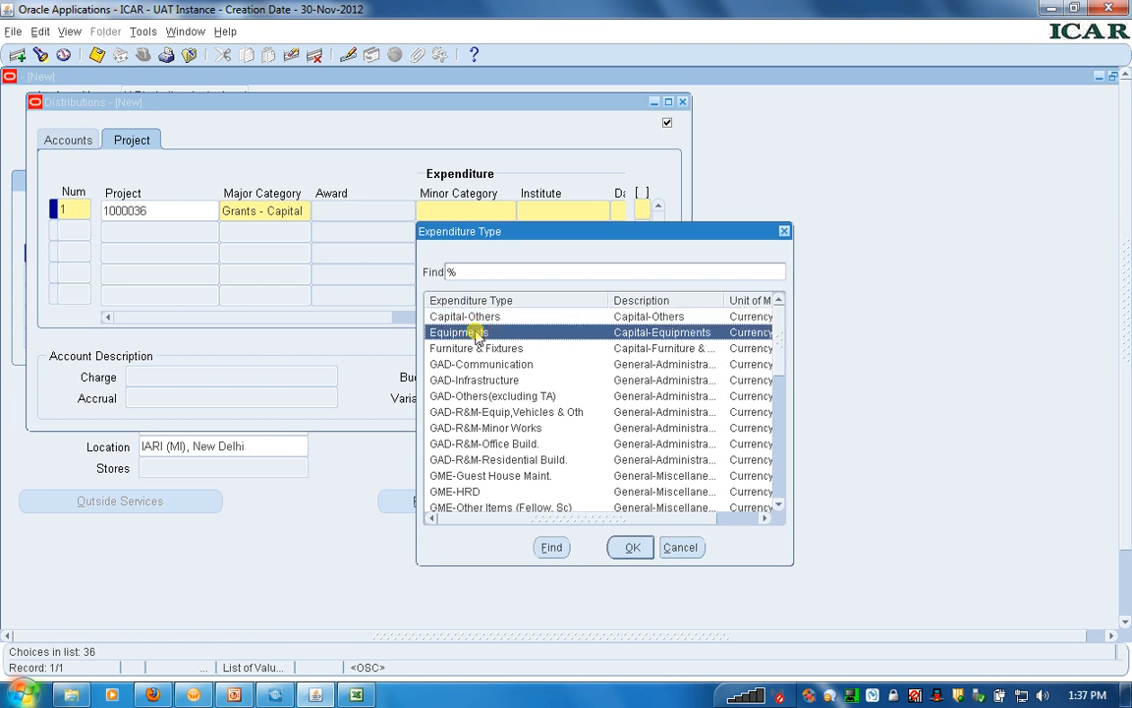
double_click(476, 333)
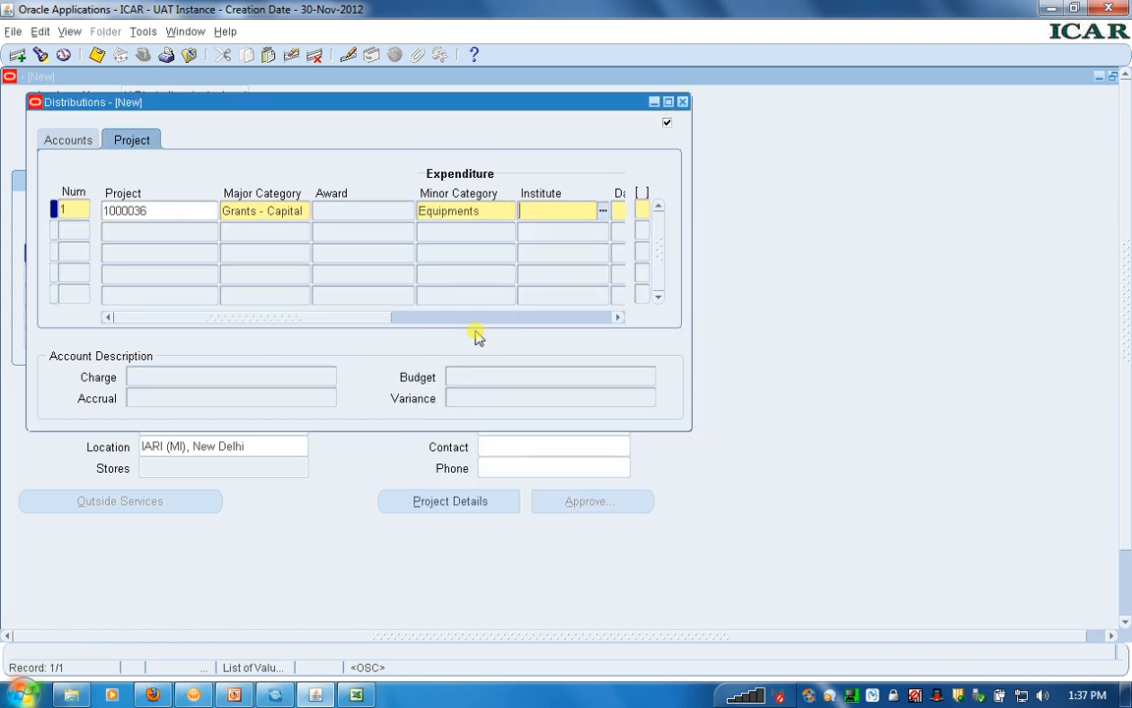
Set the distribution's expenditure institute to IARI - Indian Agricultural Research Institute and its date to 12-AUG-2013
left_click(601, 213)
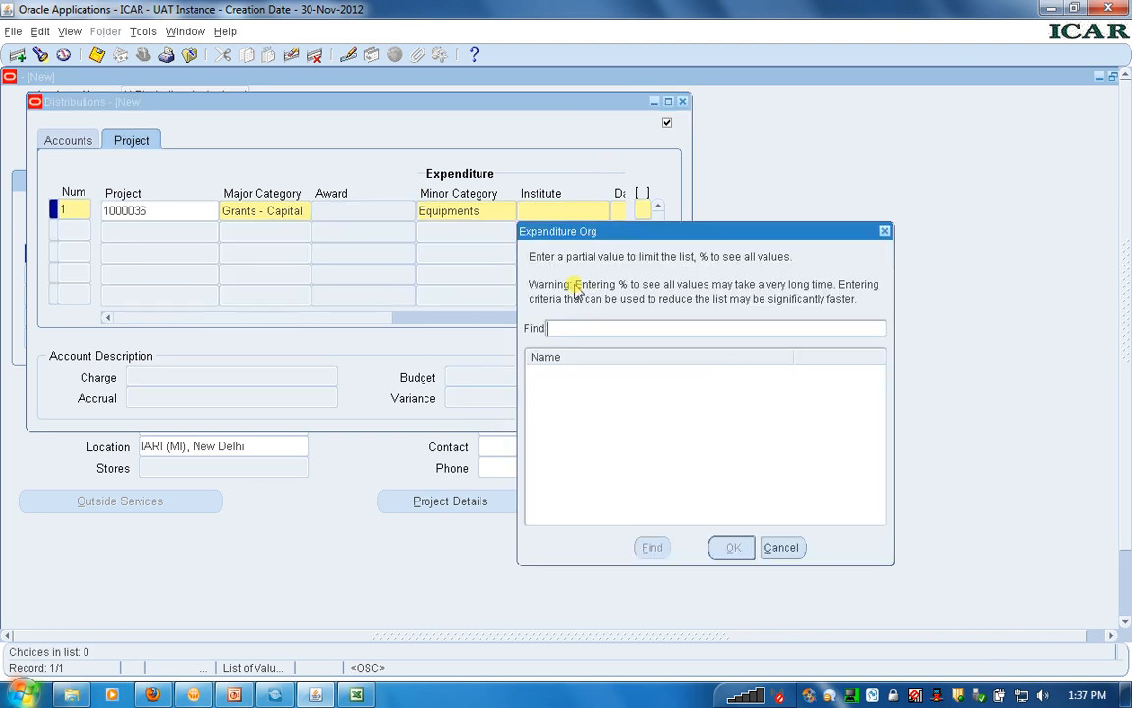
type("%")
key("Return")
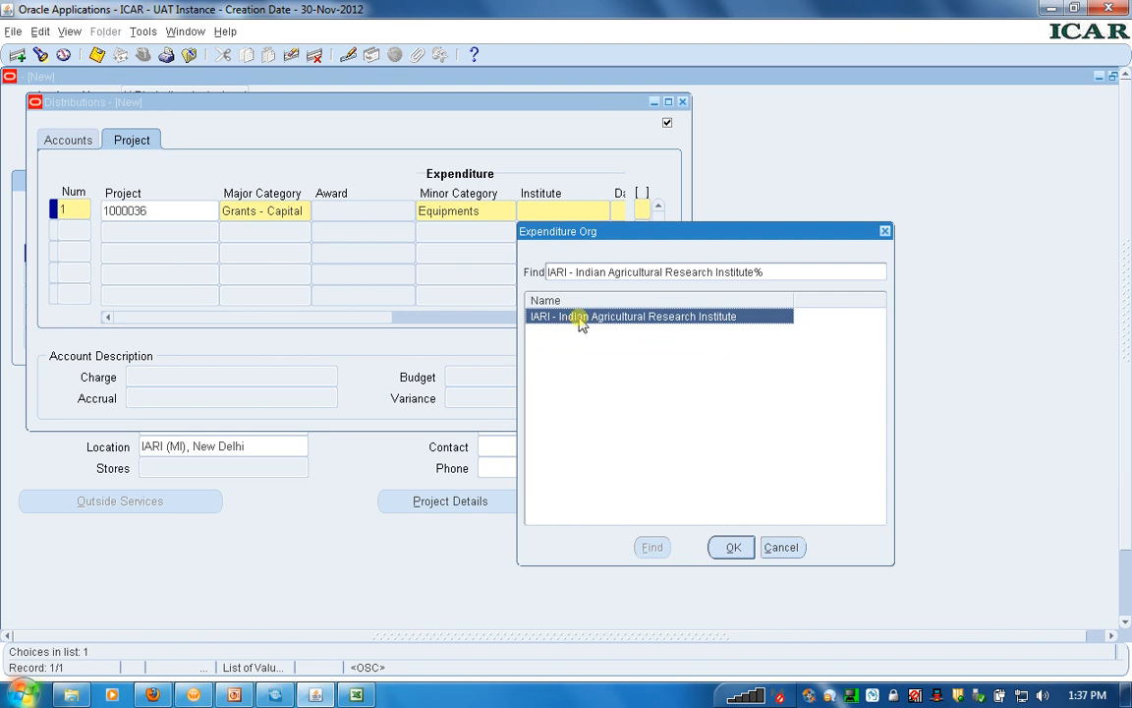
double_click(578, 315)
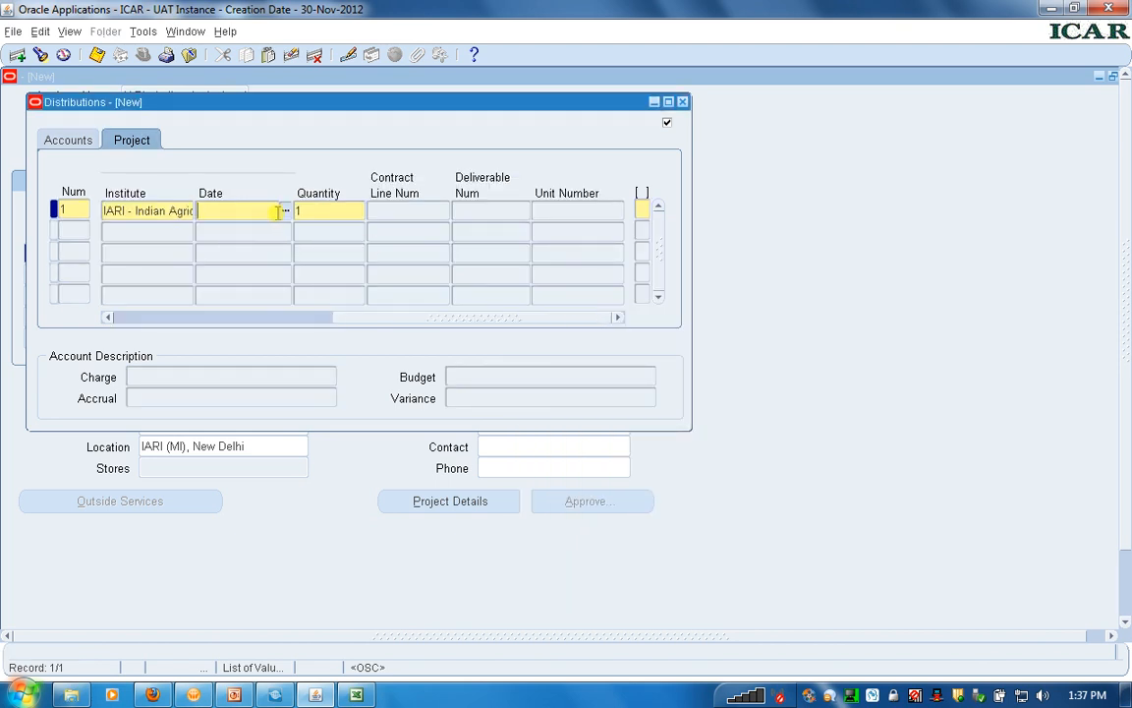
left_click(284, 215)
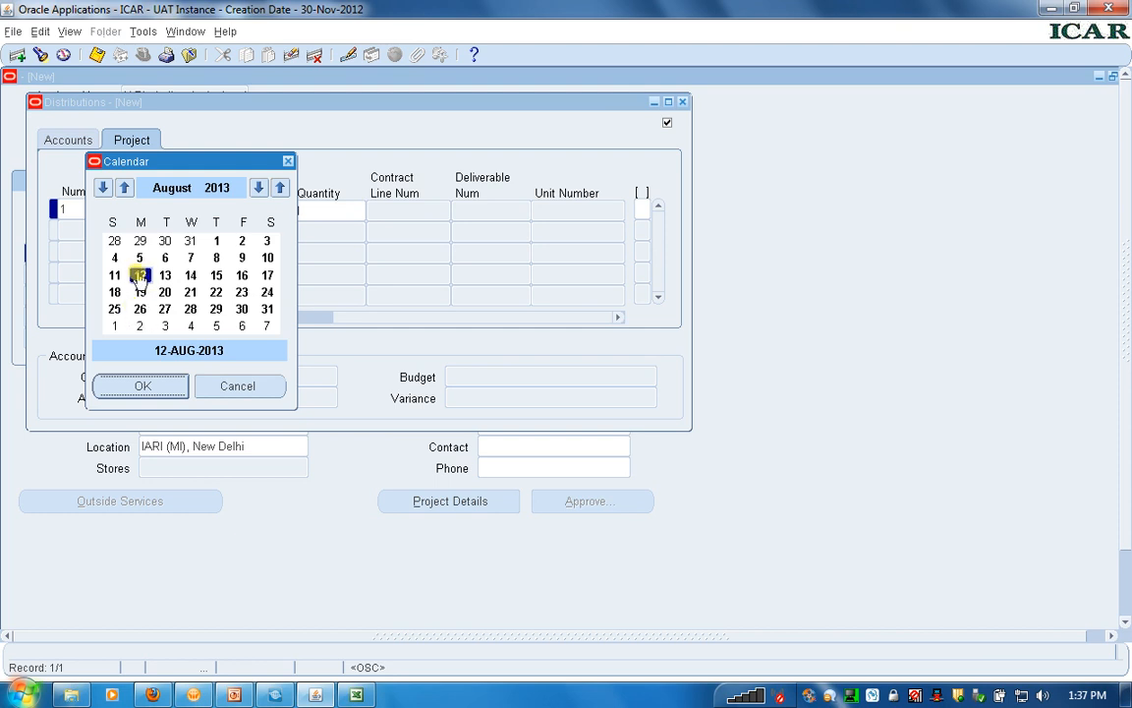
left_click(123, 391)
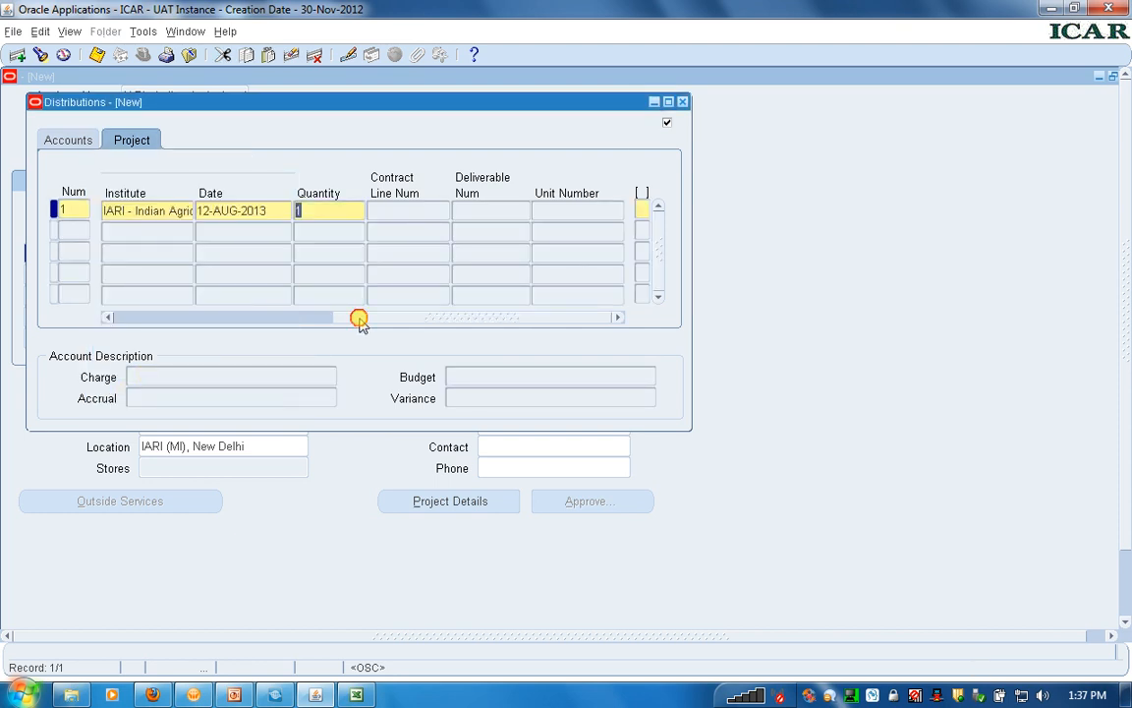
Choose Thermal Cycler as the project item name in the distribution's additional information
left_click(643, 209)
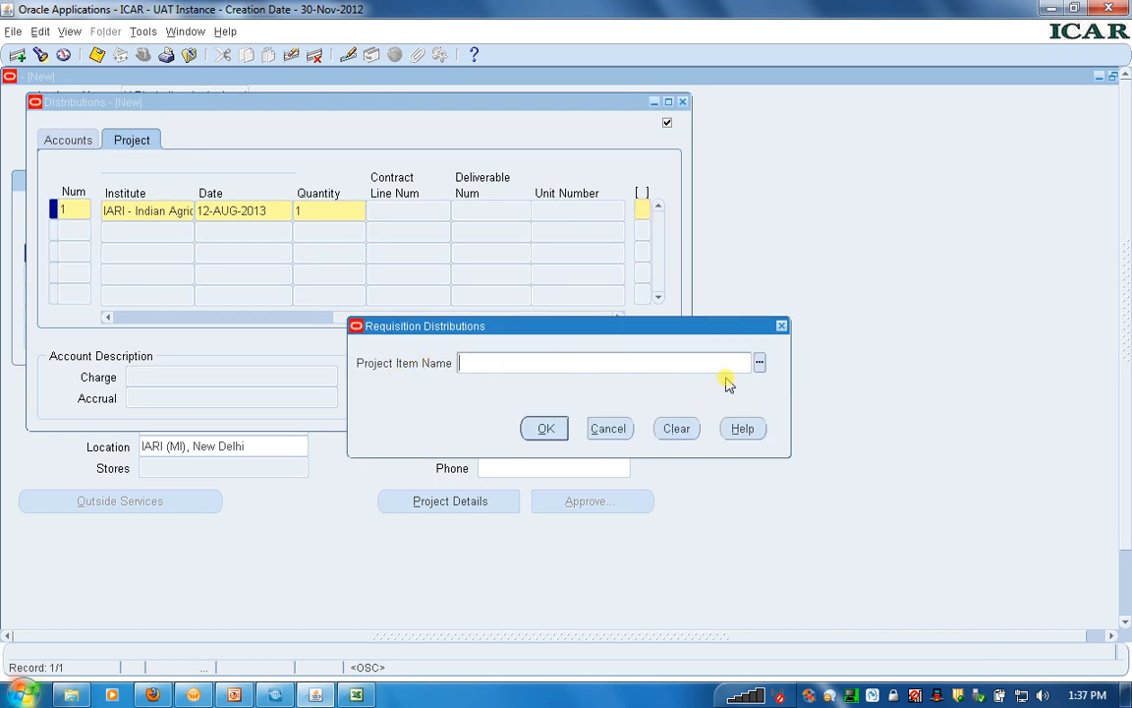
left_click(760, 360)
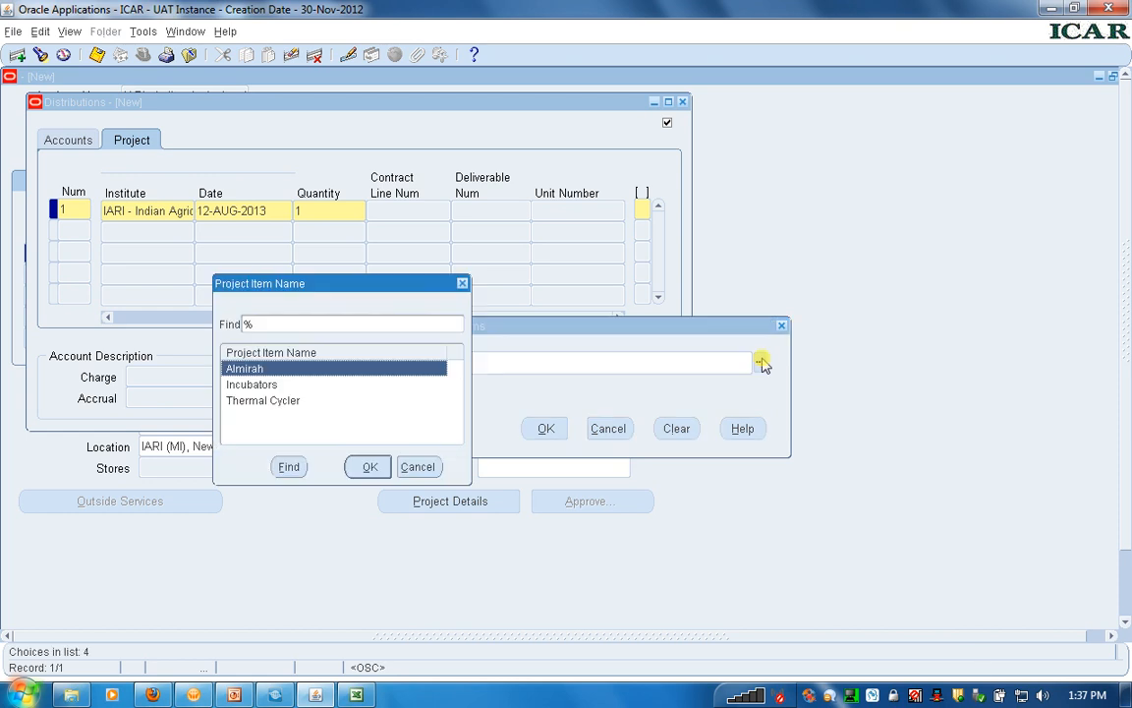
left_click_drag(341, 295, 692, 328)
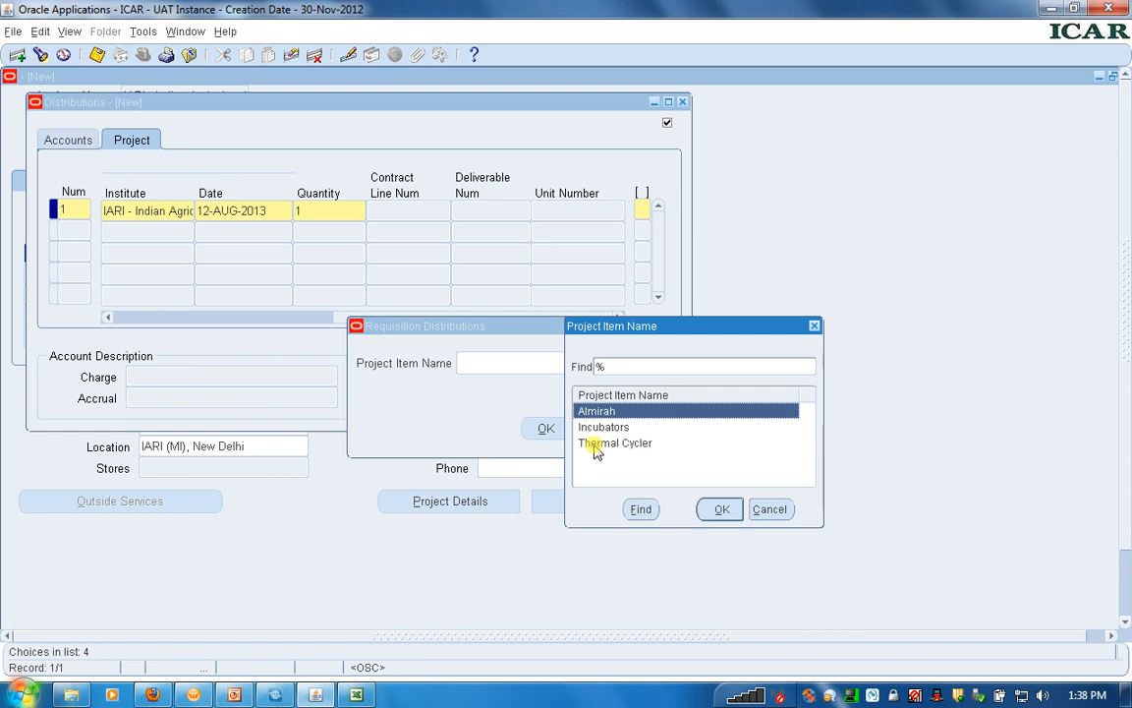
left_click(595, 444)
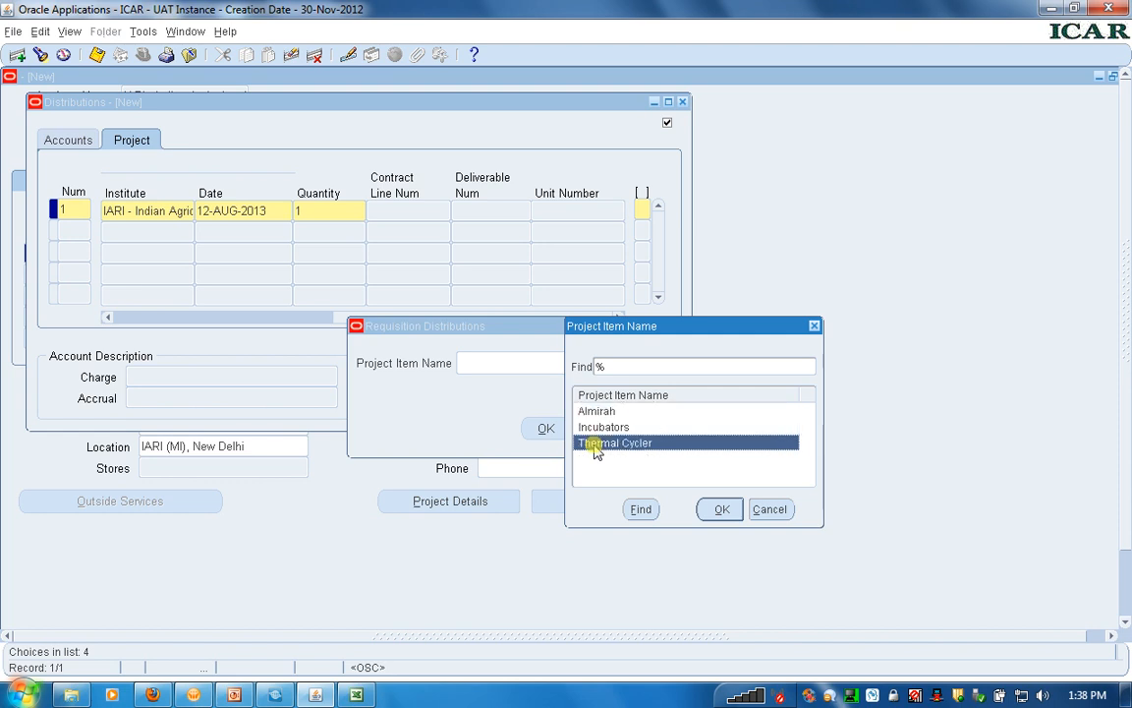
left_click(719, 511)
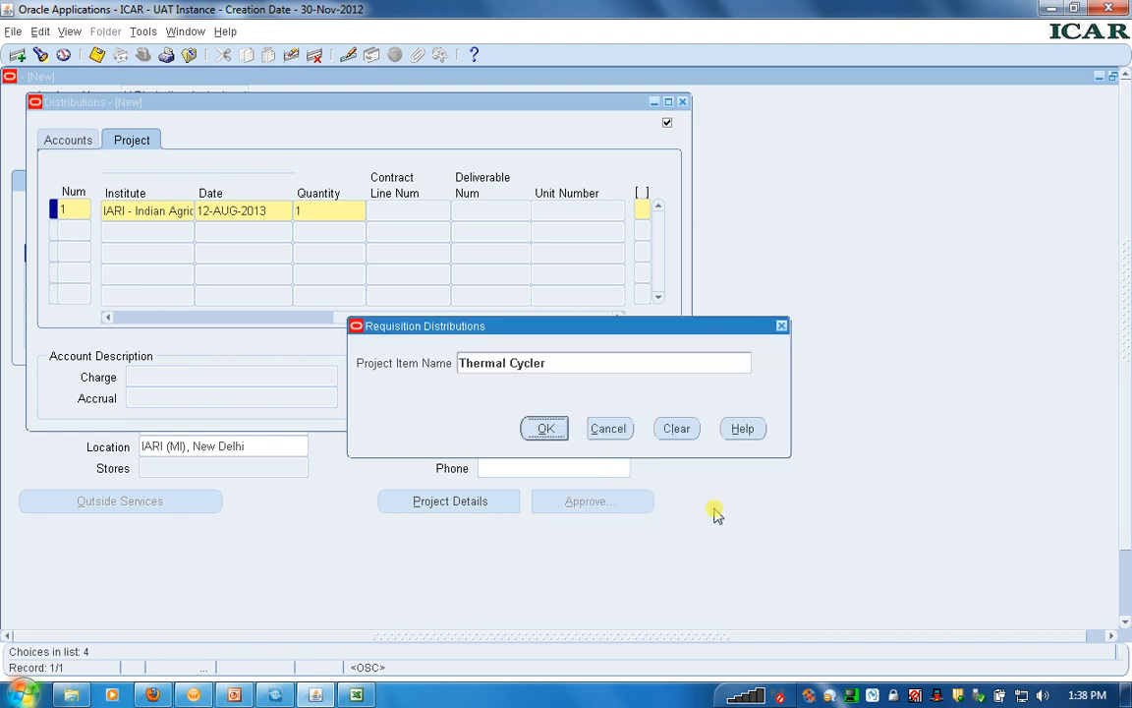
left_click(545, 429)
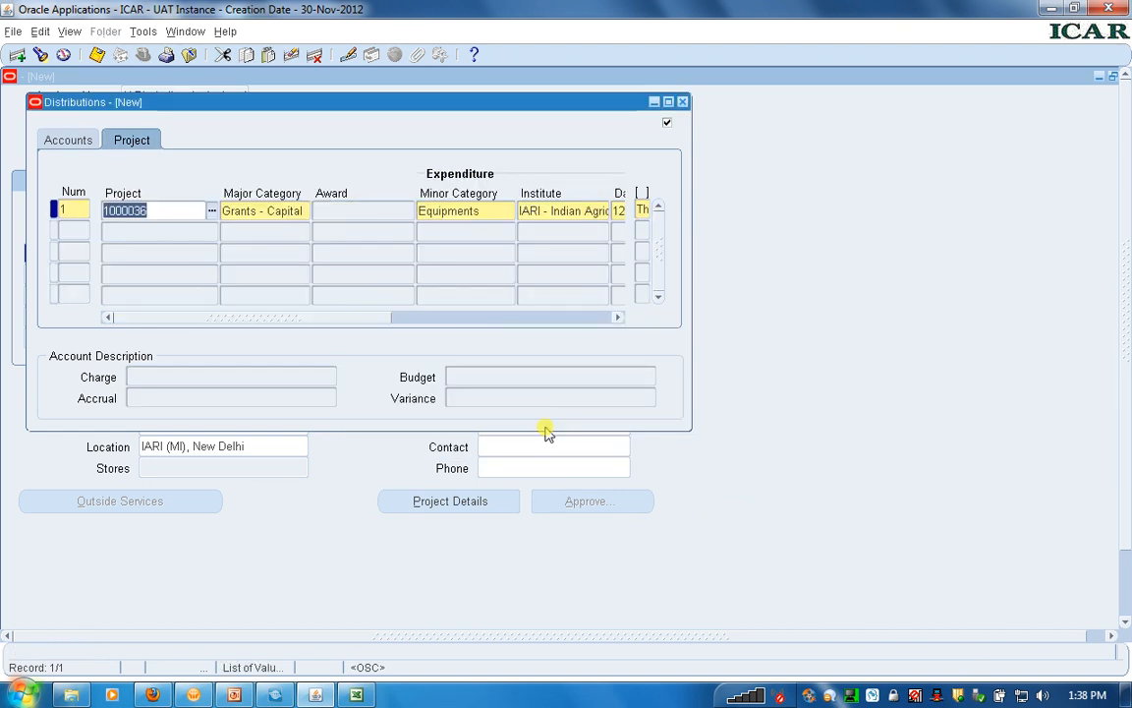
Generate the distribution's charge account, close the distributions and save the requisition
left_click(69, 140)
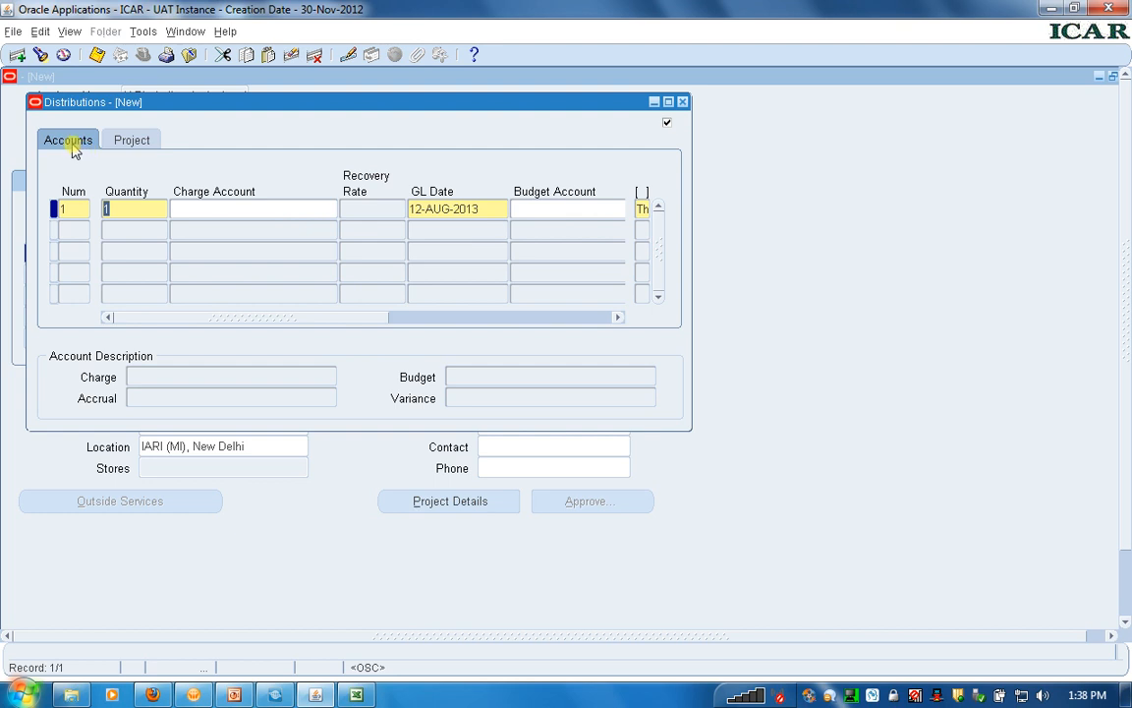
left_click(208, 209)
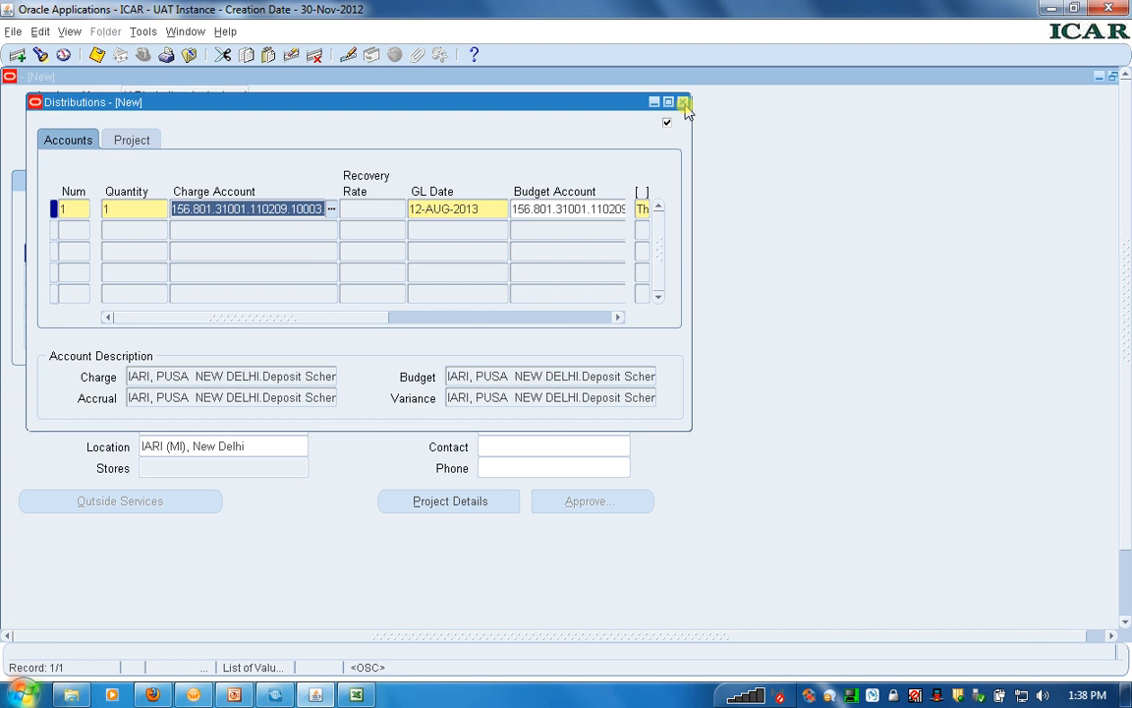
left_click(683, 102)
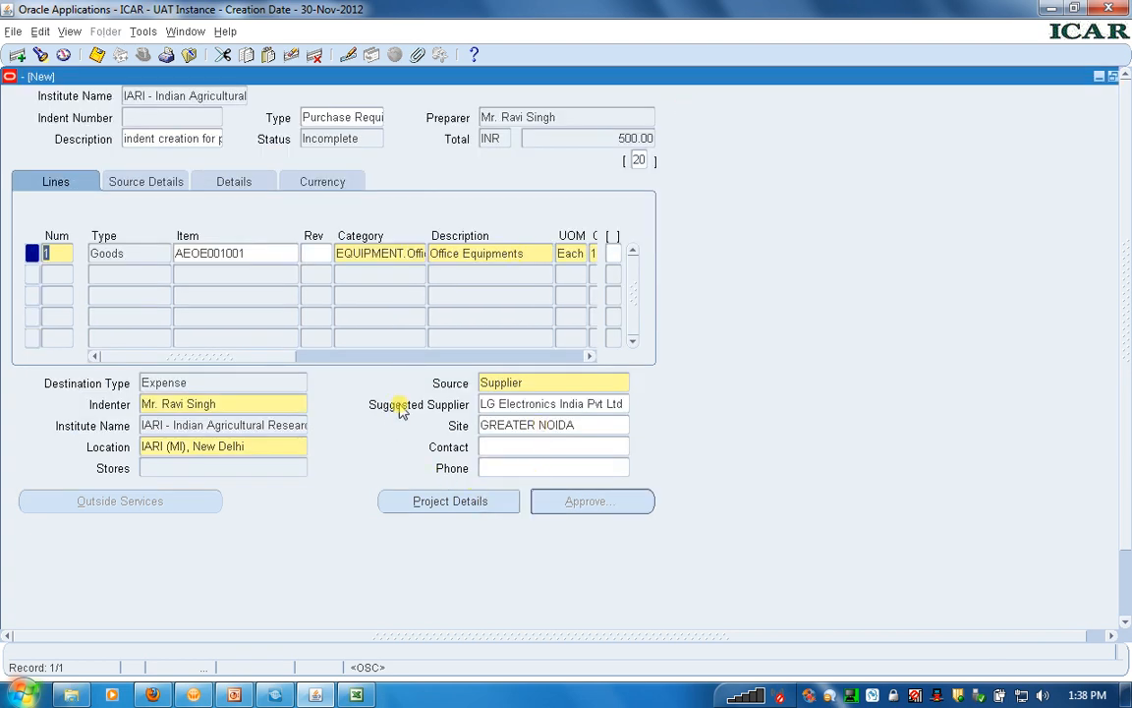
left_click(97, 55)
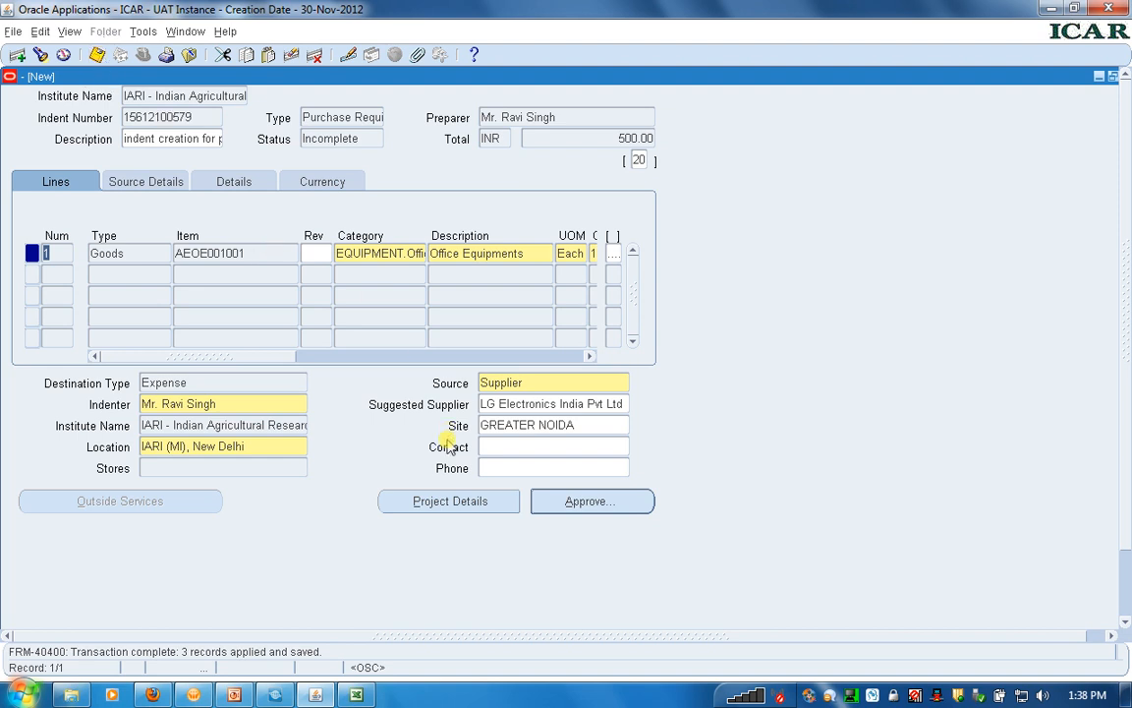
View the requisition's approval options and close them without submitting
left_click(575, 504)
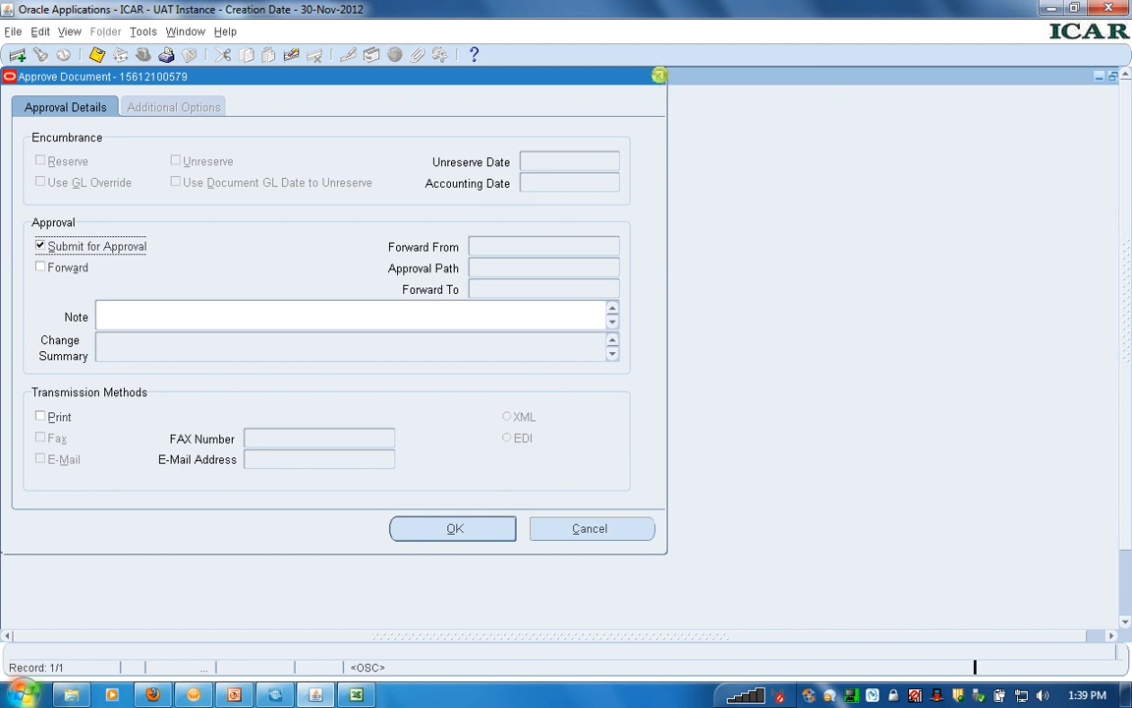
left_click(659, 77)
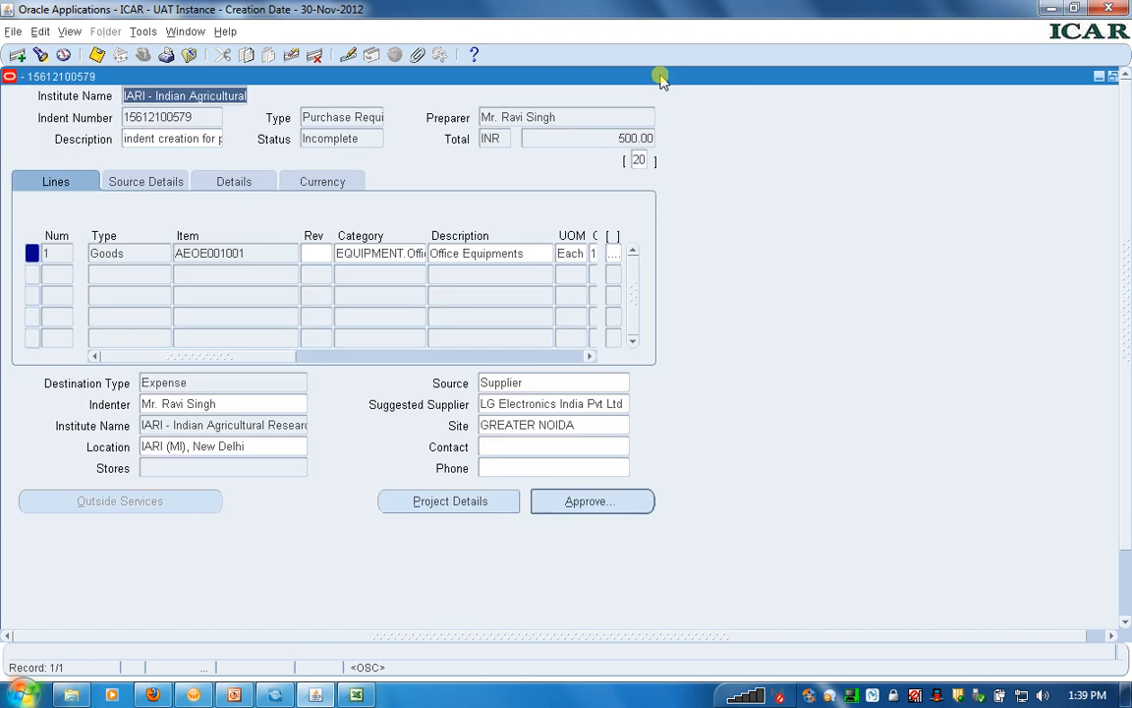
Add a second Goods line to the requisition with item NACI001001, Acid 1/5 ltr bottle
left_click(46, 276)
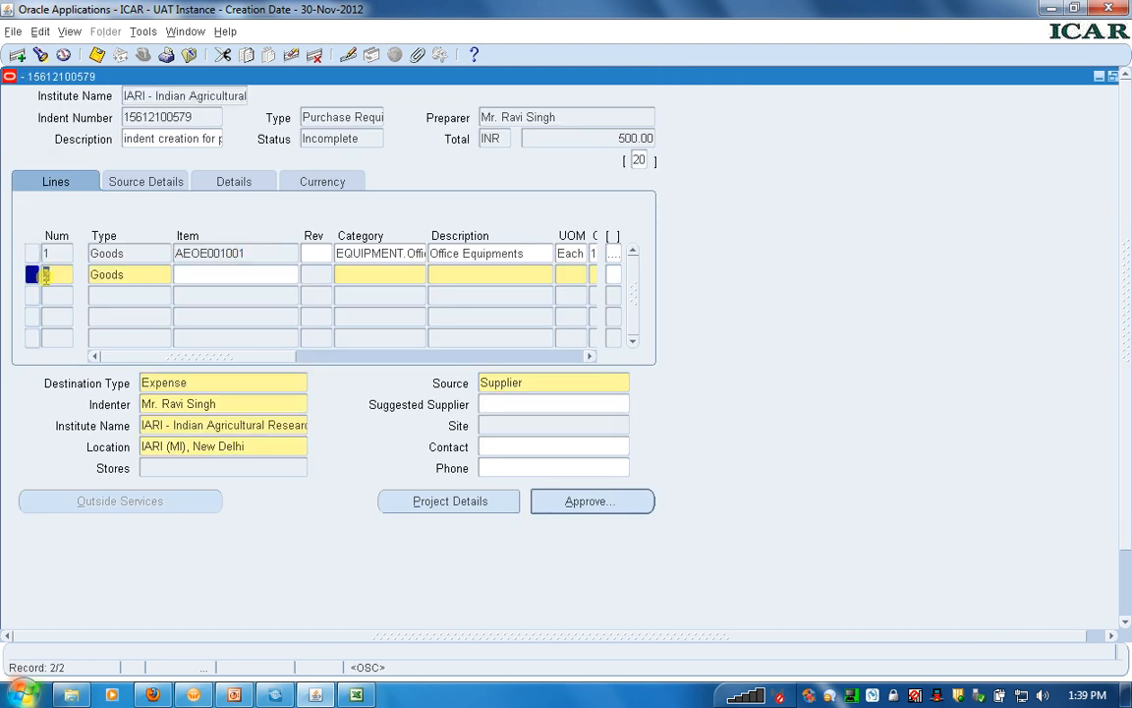
left_click(233, 275)
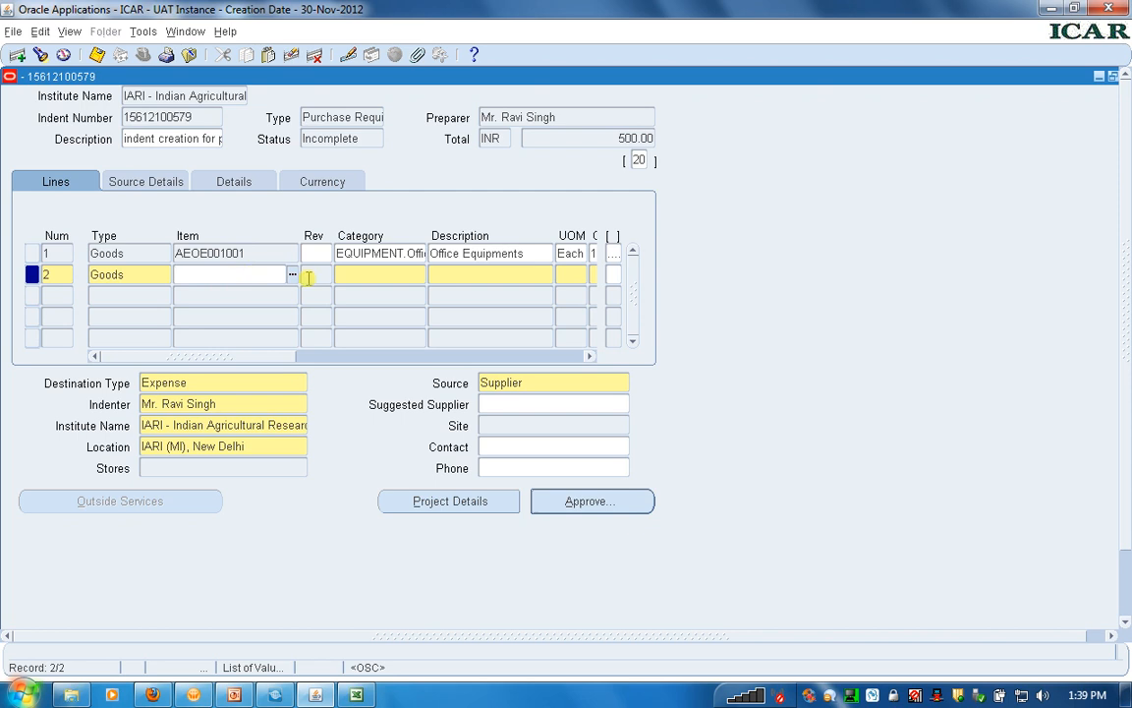
left_click(292, 276)
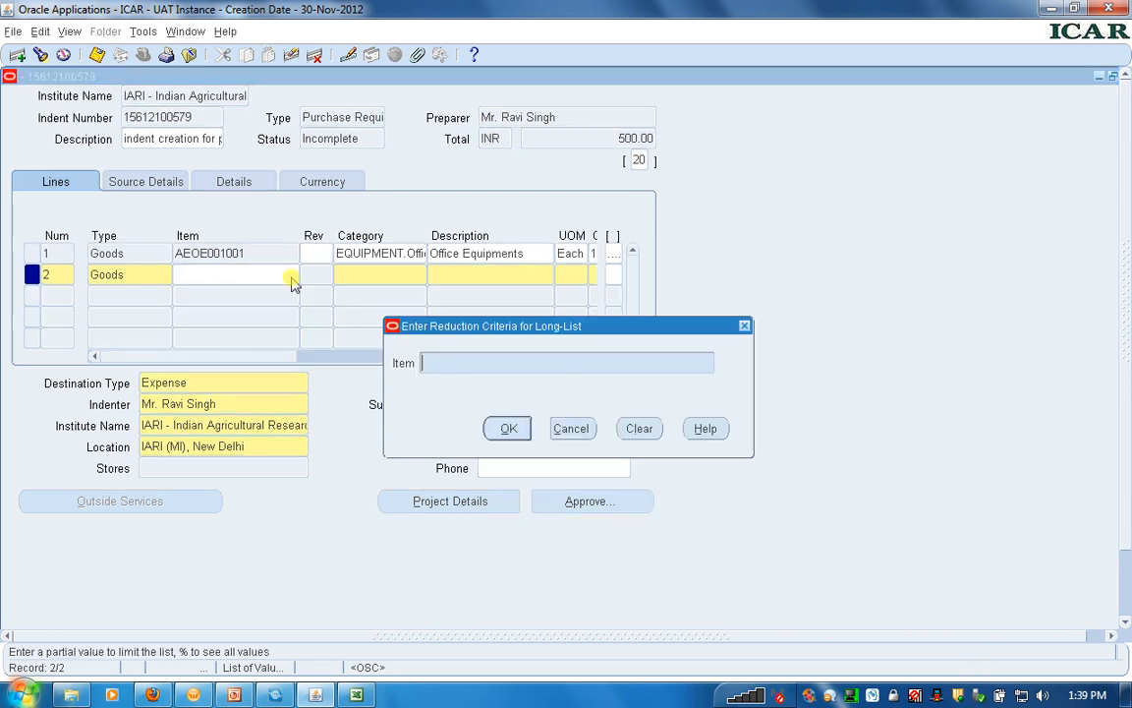
left_click(437, 361)
key("Return")
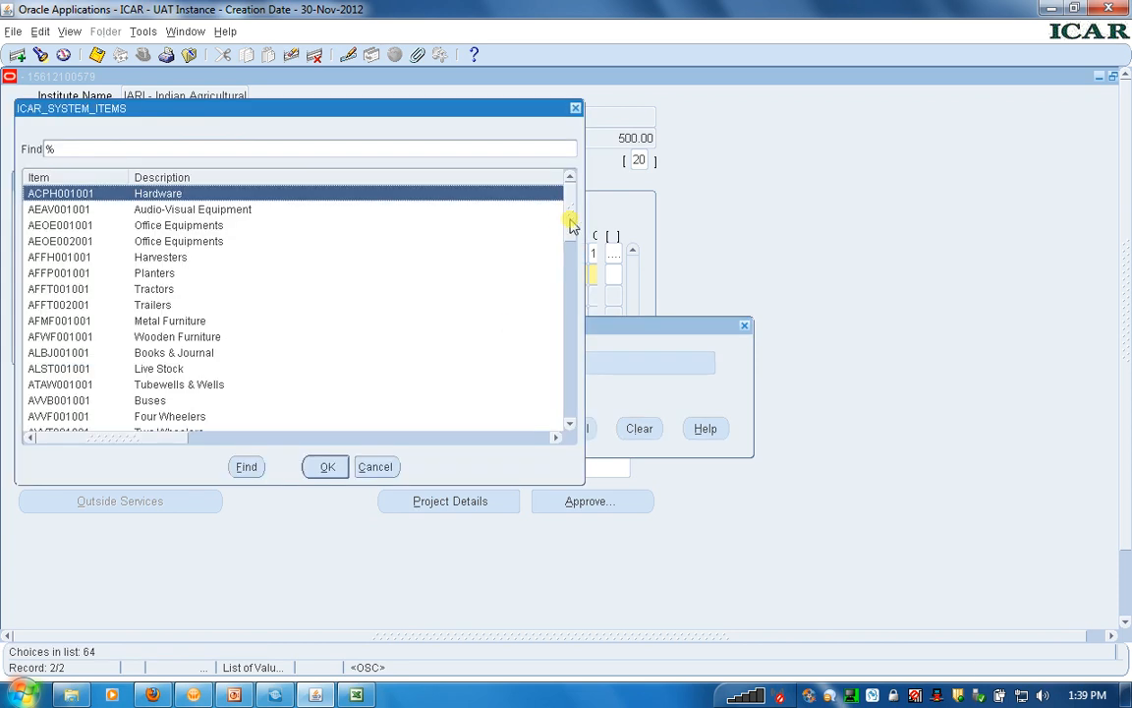
left_click_drag(572, 226, 574, 295)
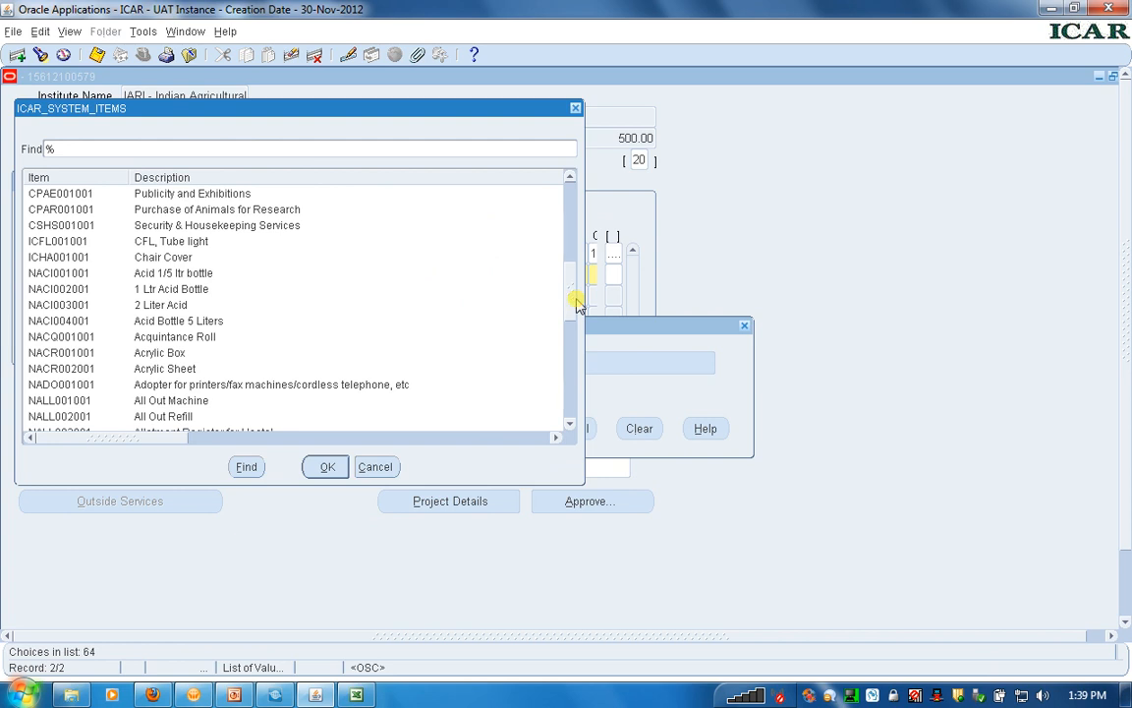
left_click(93, 278)
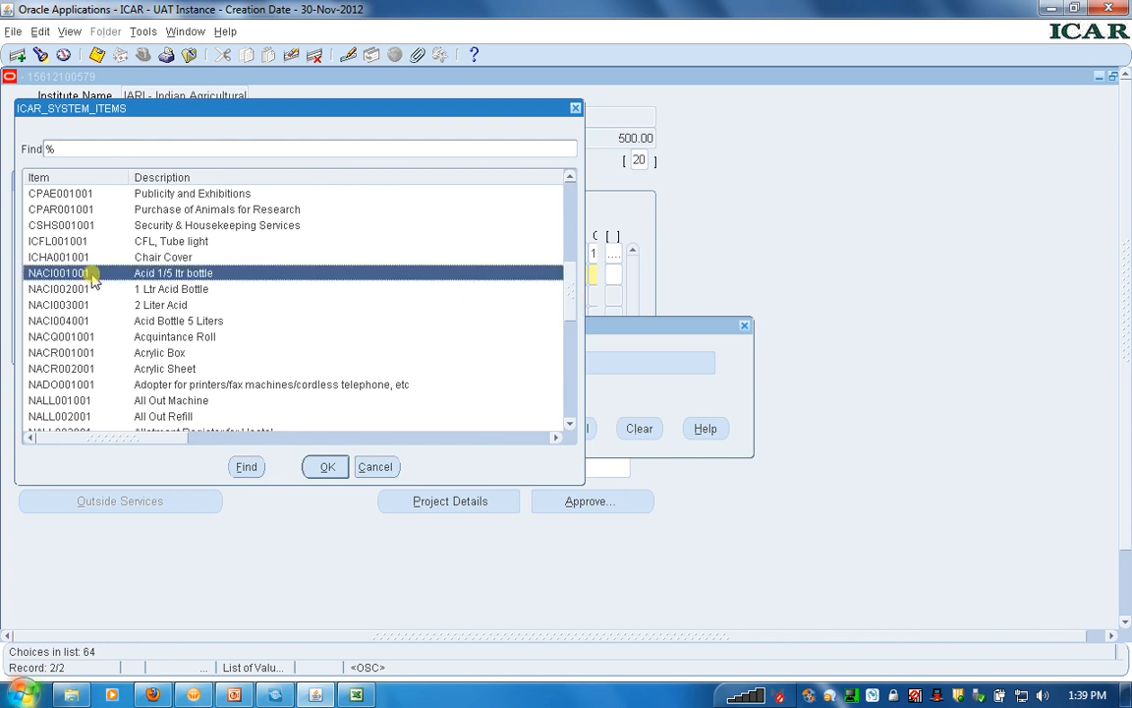
double_click(91, 276)
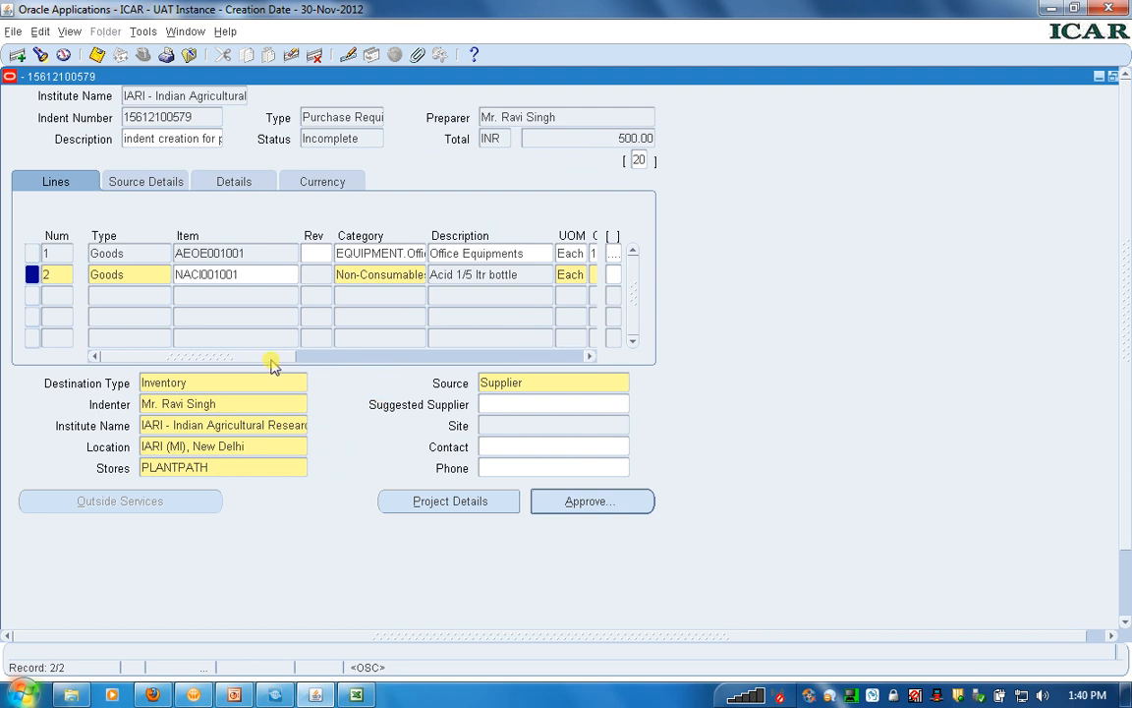
Set the second line's quantity to 1 and its price to 600
left_click_drag(273, 361, 375, 368)
left_click(356, 274)
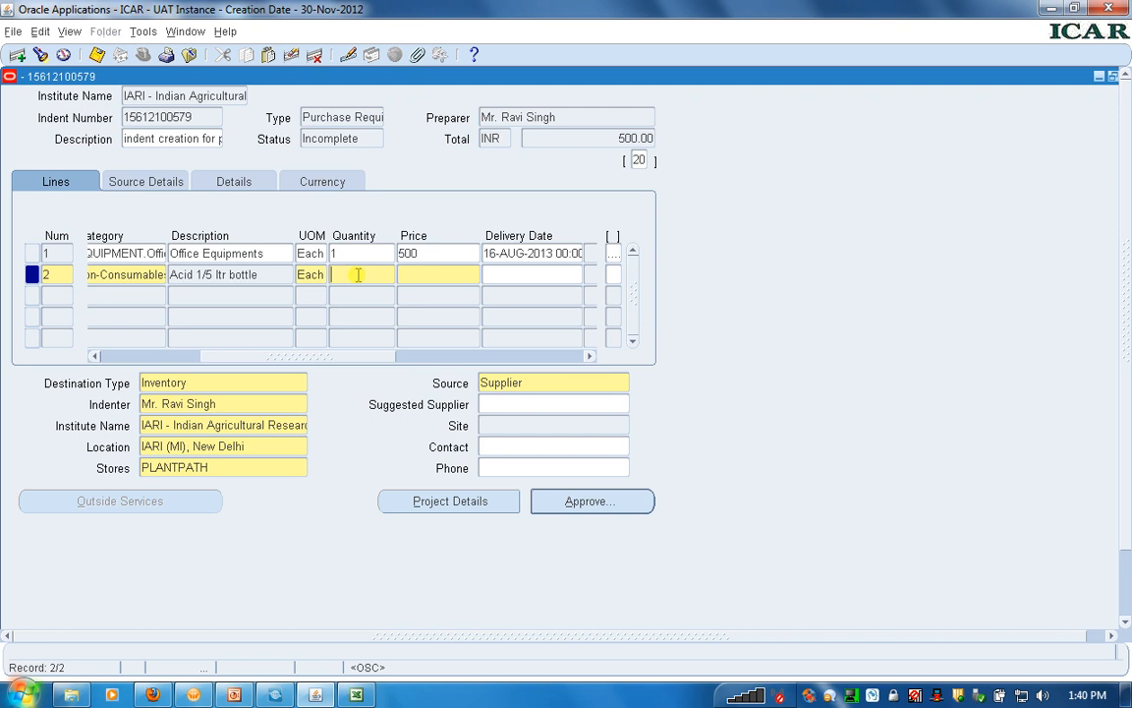
type("1")
left_click(423, 274)
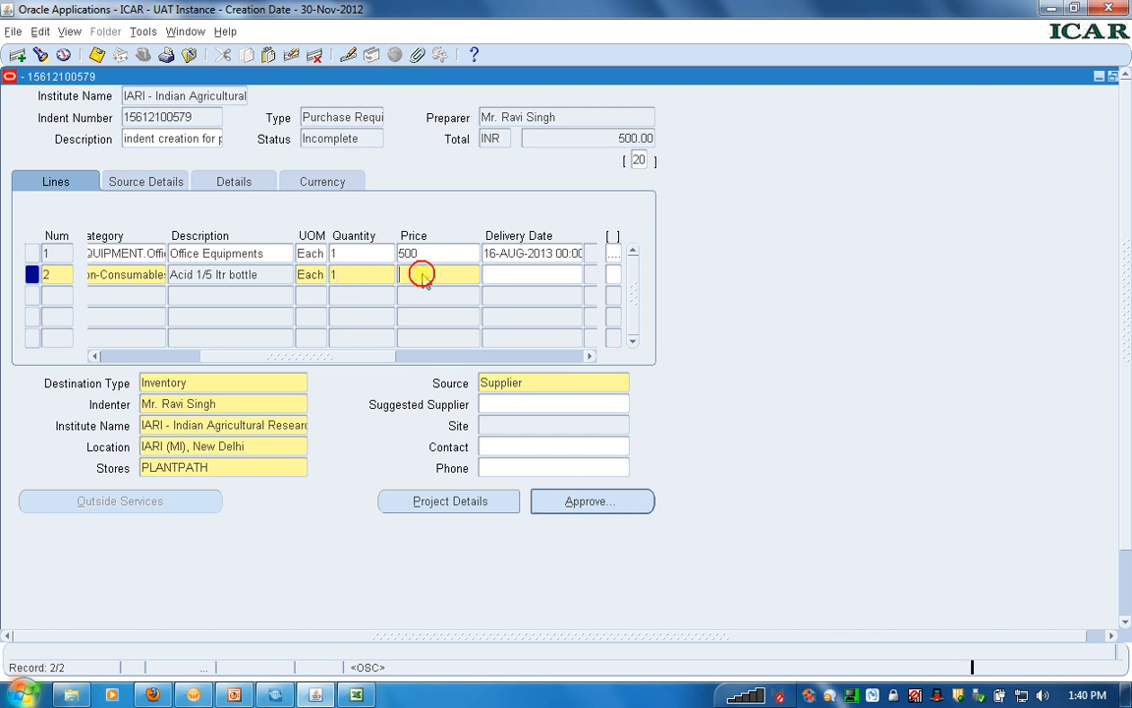
type("600")
key("Tab")
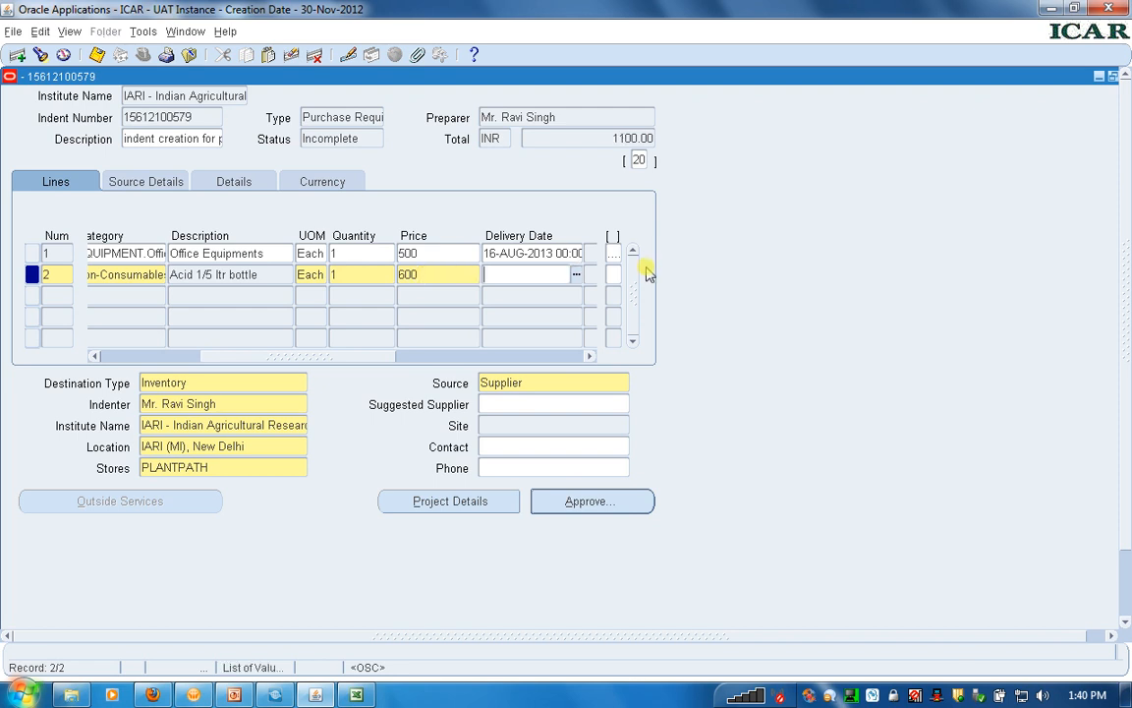
Set the second line's delivery date to 16-AUG-2013 at 12:00 AM
left_click(576, 275)
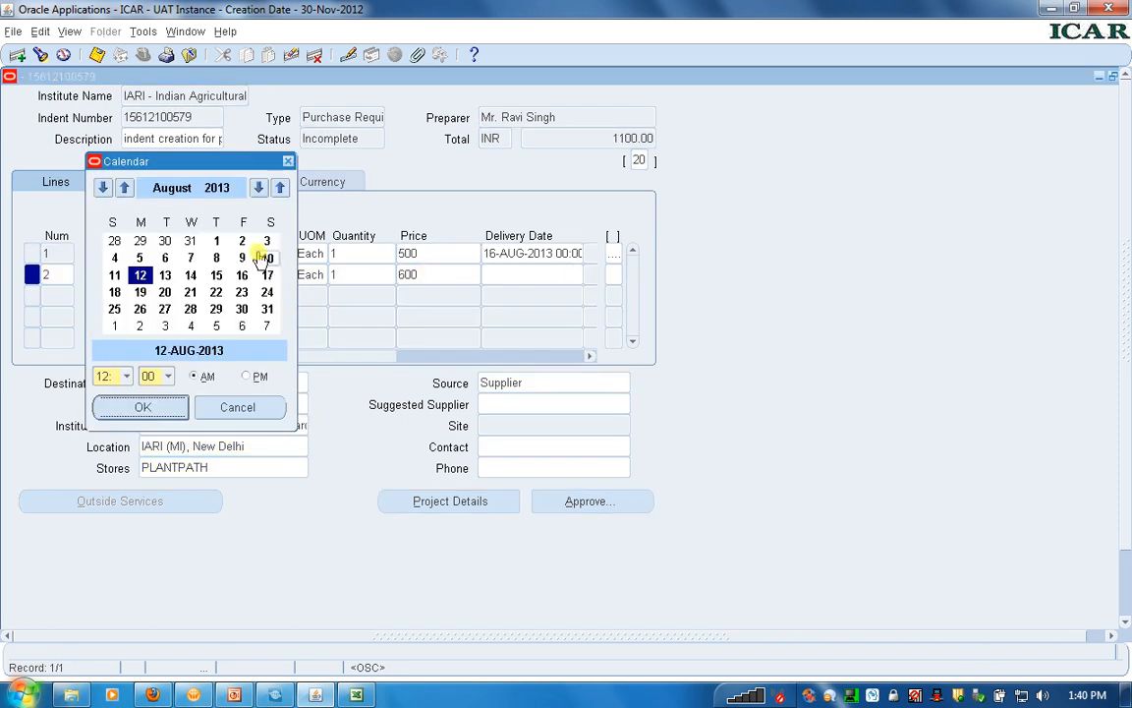
left_click(242, 276)
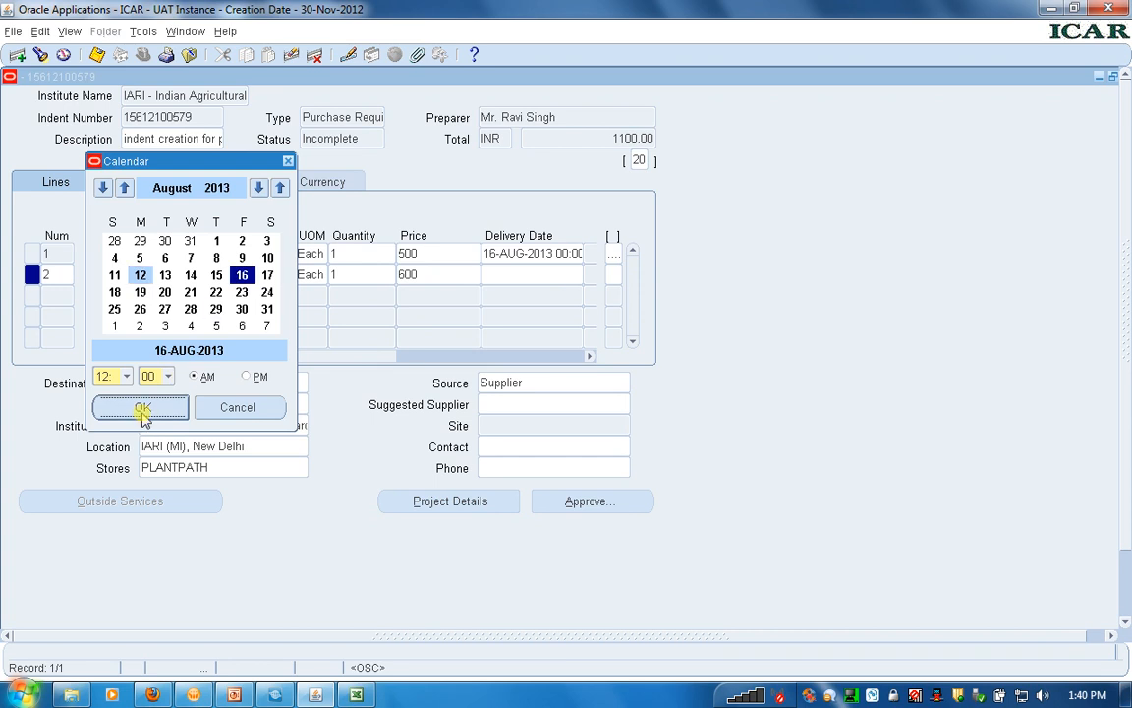
left_click(142, 408)
key("Tab")
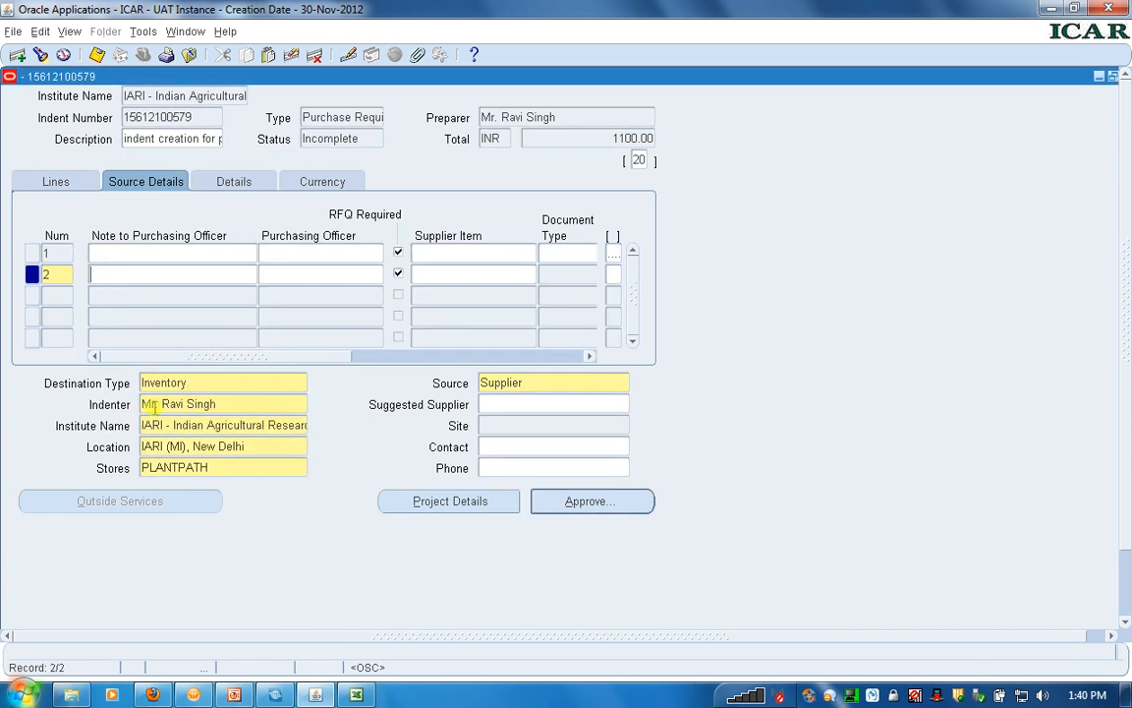
Choose Hind Digital Pvt Ltd as the second line's suggested supplier
left_click(523, 403)
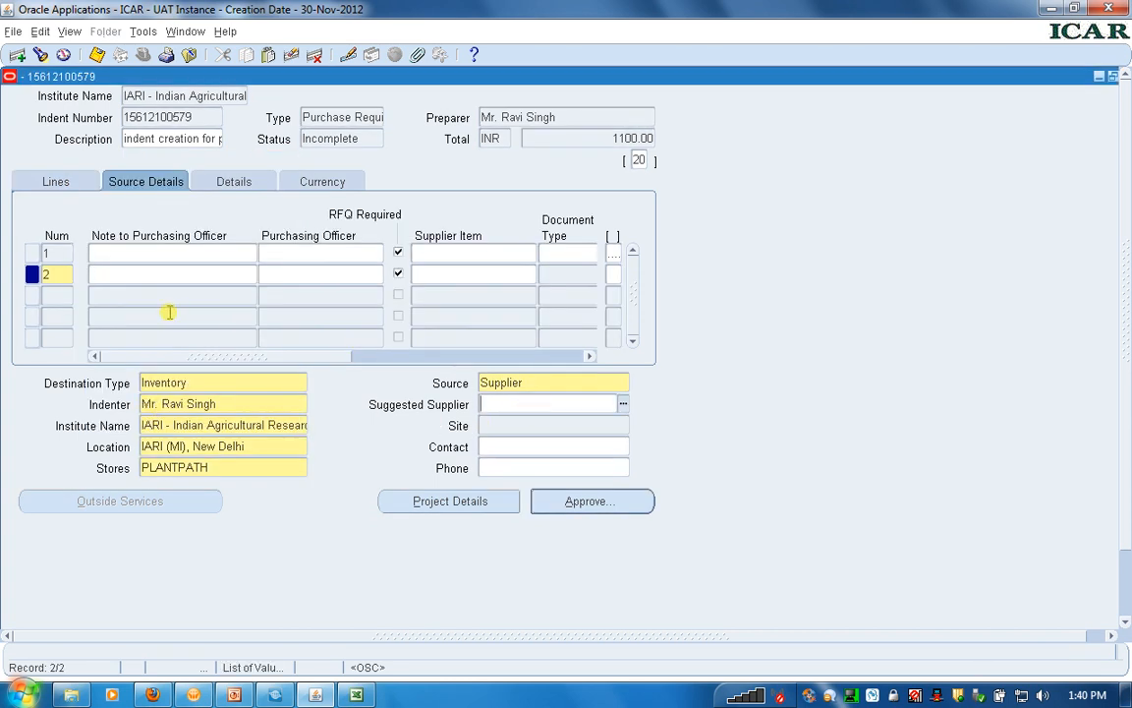
left_click(625, 404)
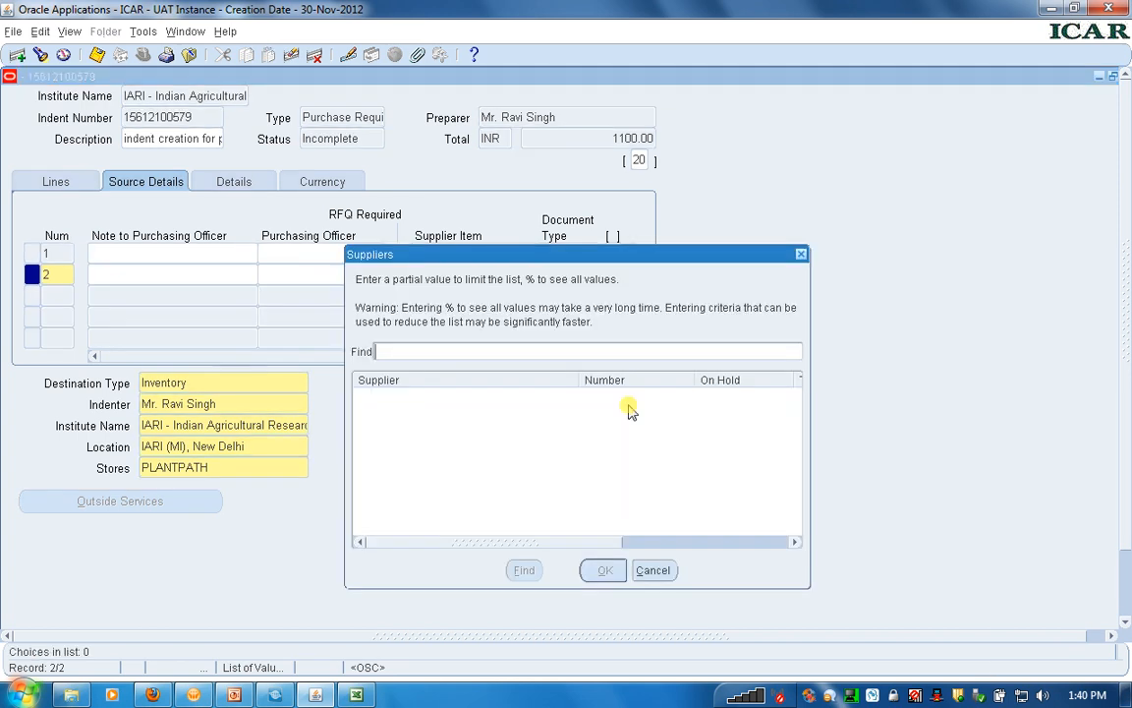
type("%")
key("Return")
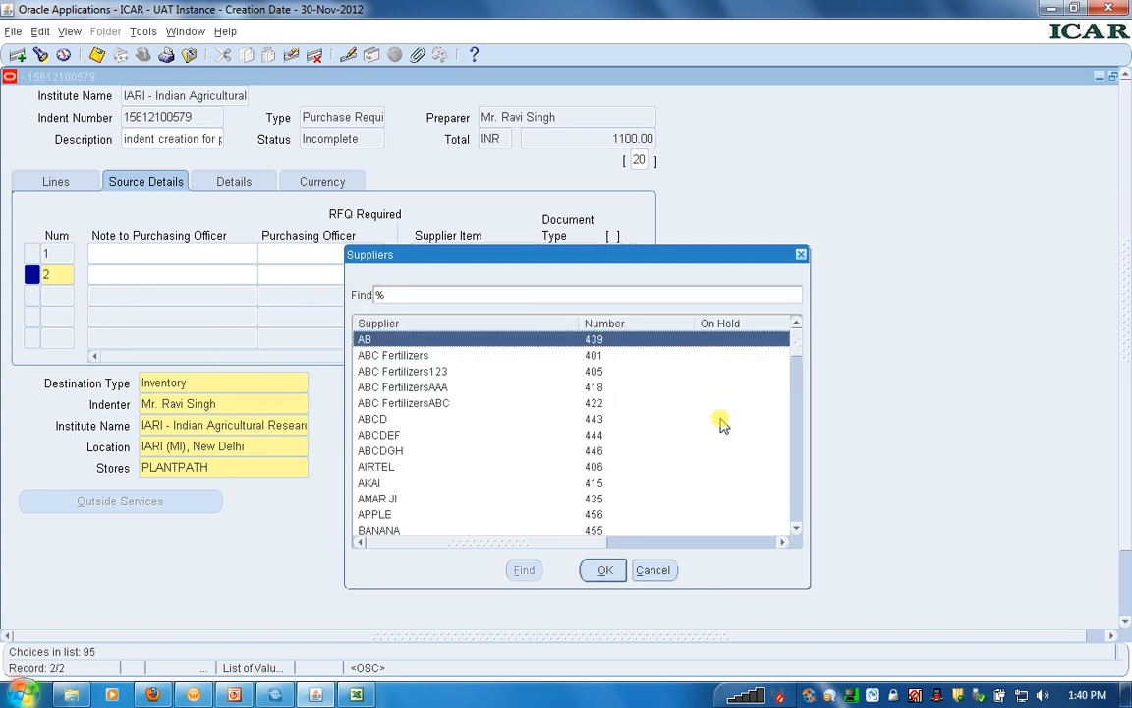
type("n")
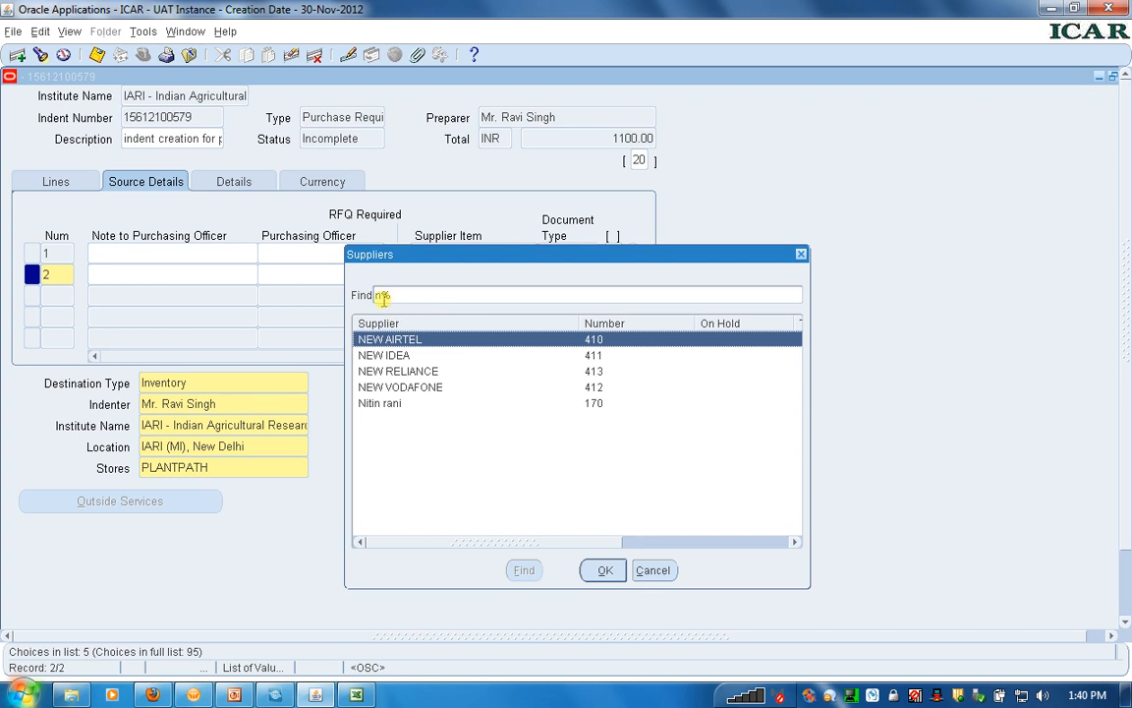
key("BackSpace")
key("Return")
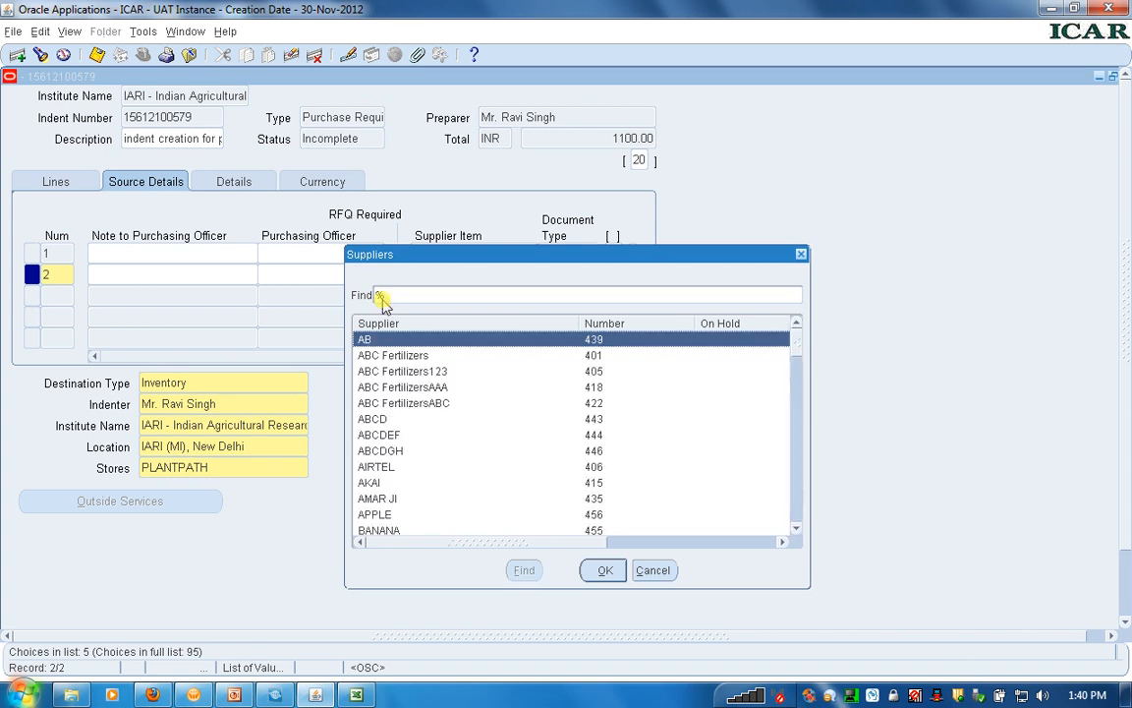
left_click_drag(799, 352, 809, 405)
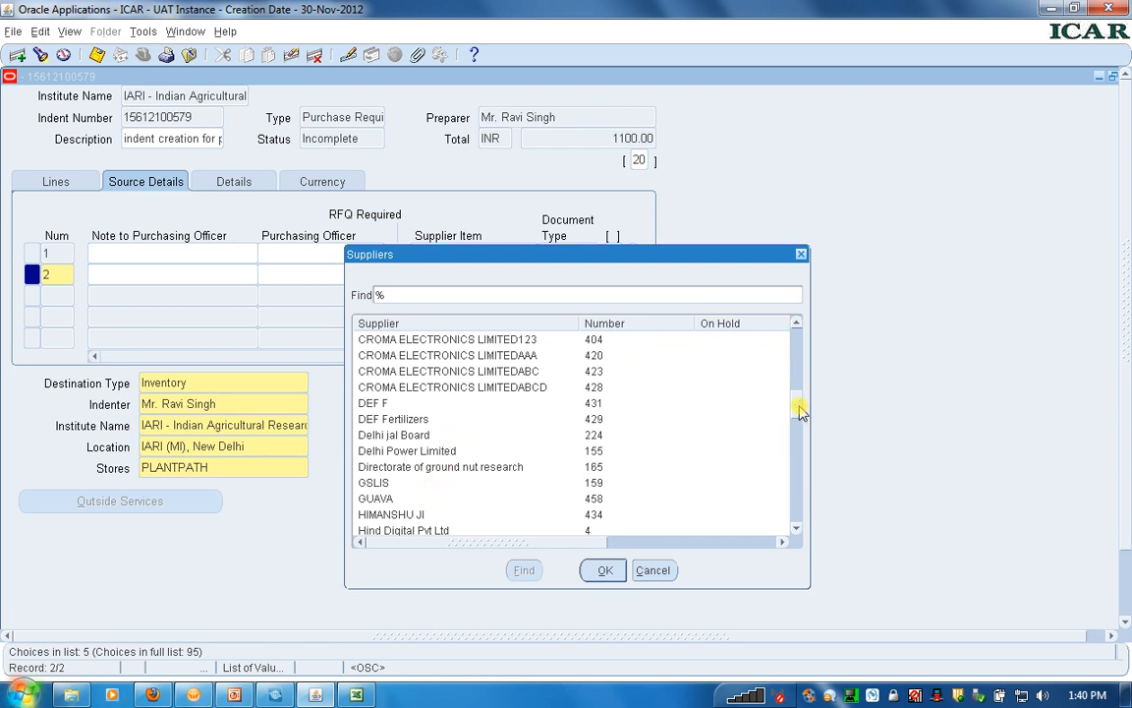
scroll(796, 418, "down", 1)
double_click(344, 482)
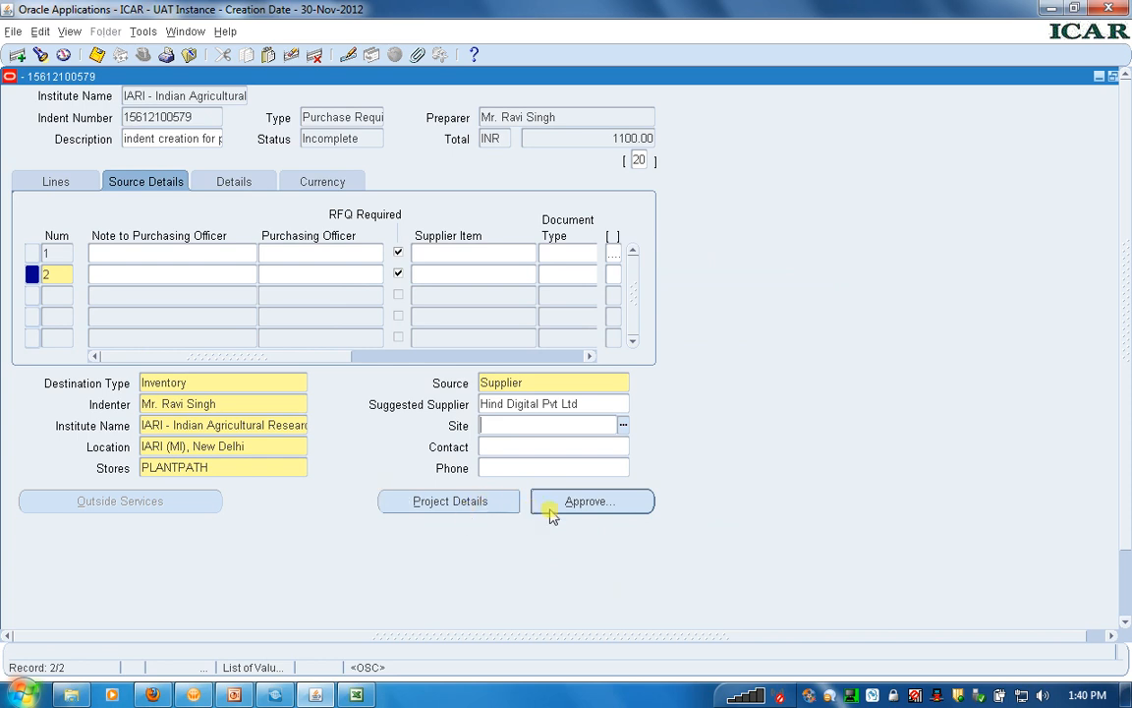
Assign the second line's distribution to project 1000036 with the major category Grants - General
left_click(490, 503)
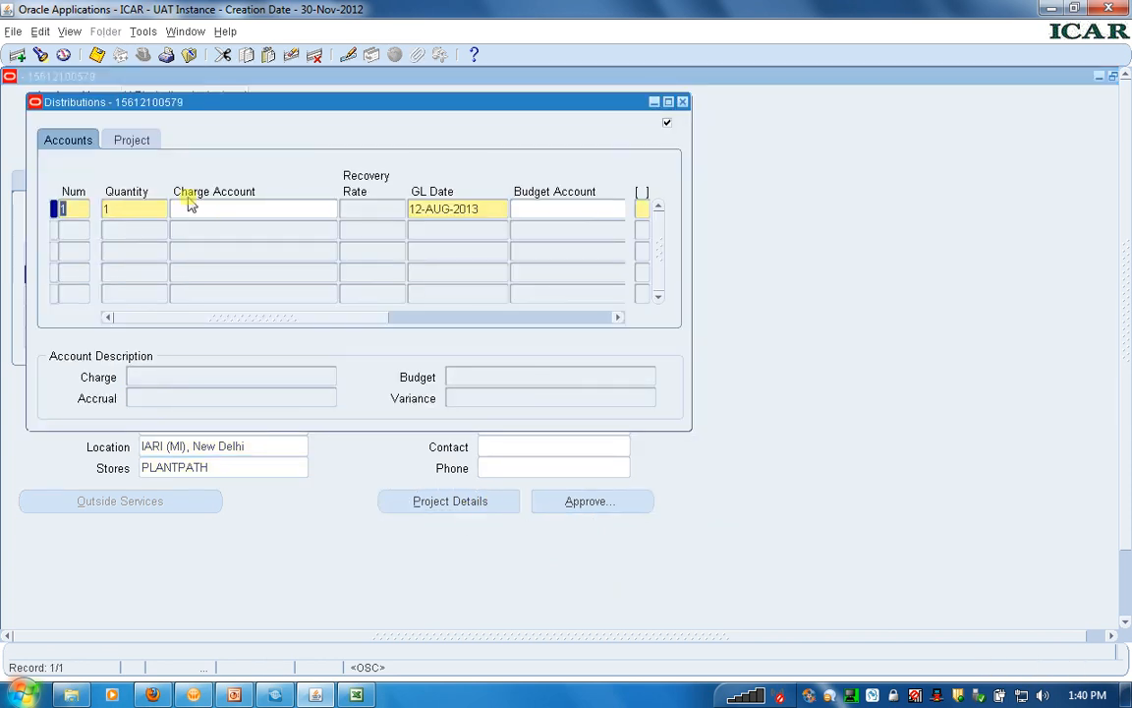
left_click(130, 141)
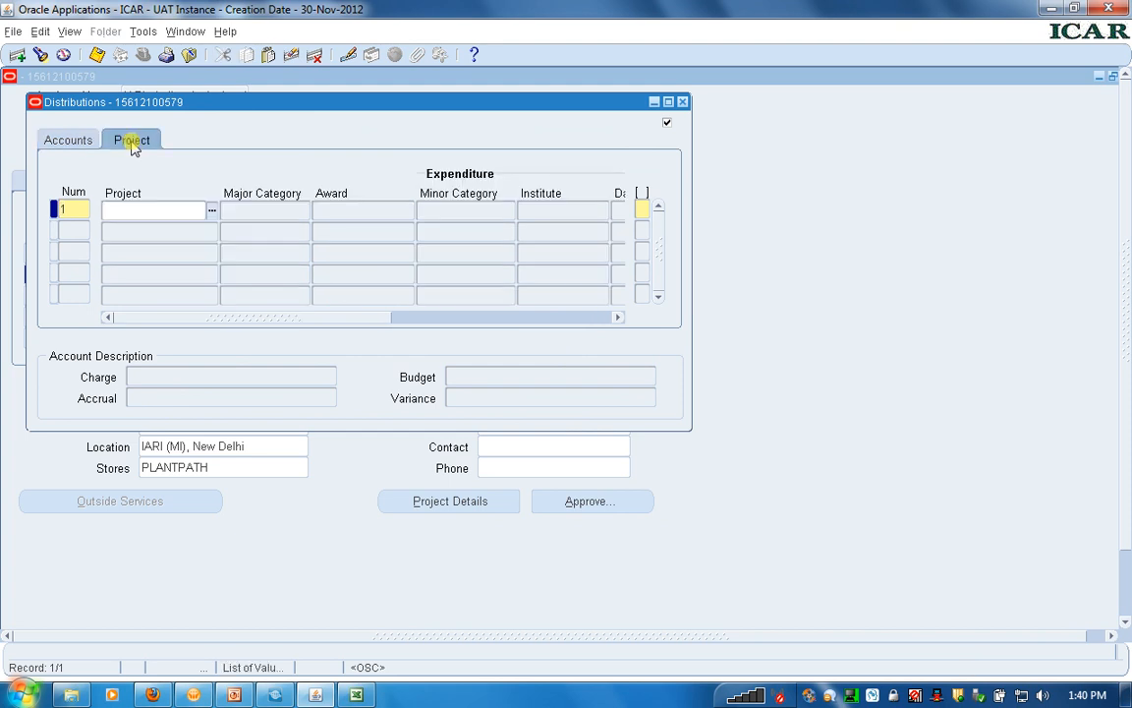
type("1000036")
key("Tab")
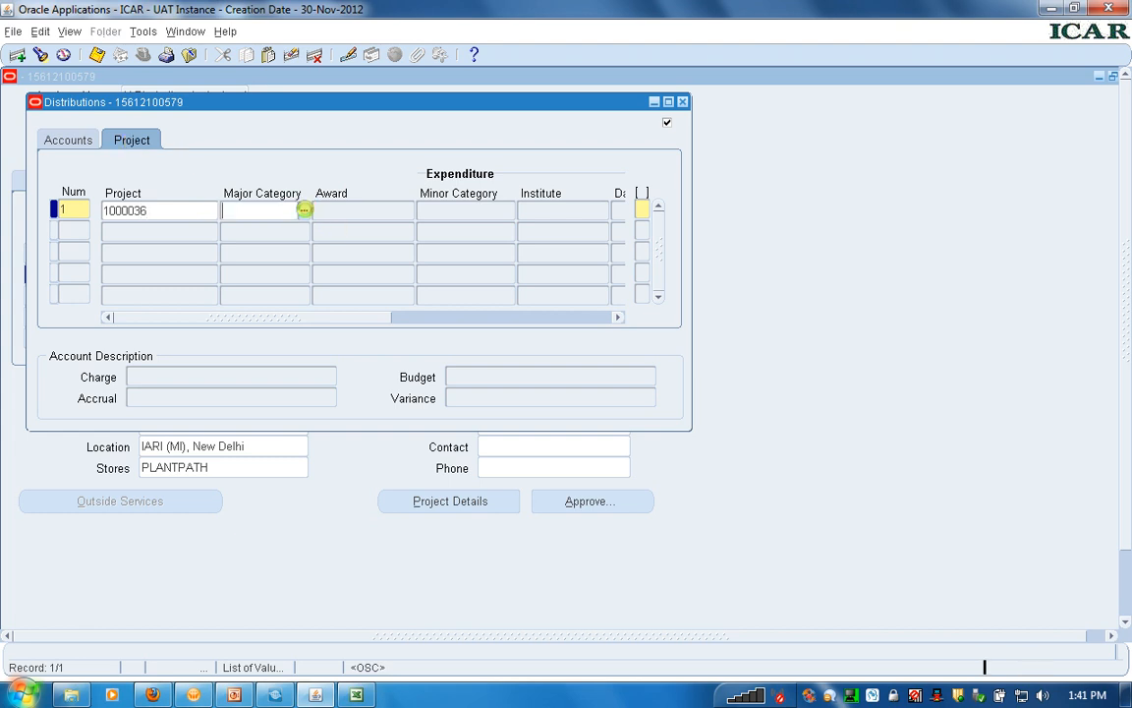
left_click(304, 209)
type("%")
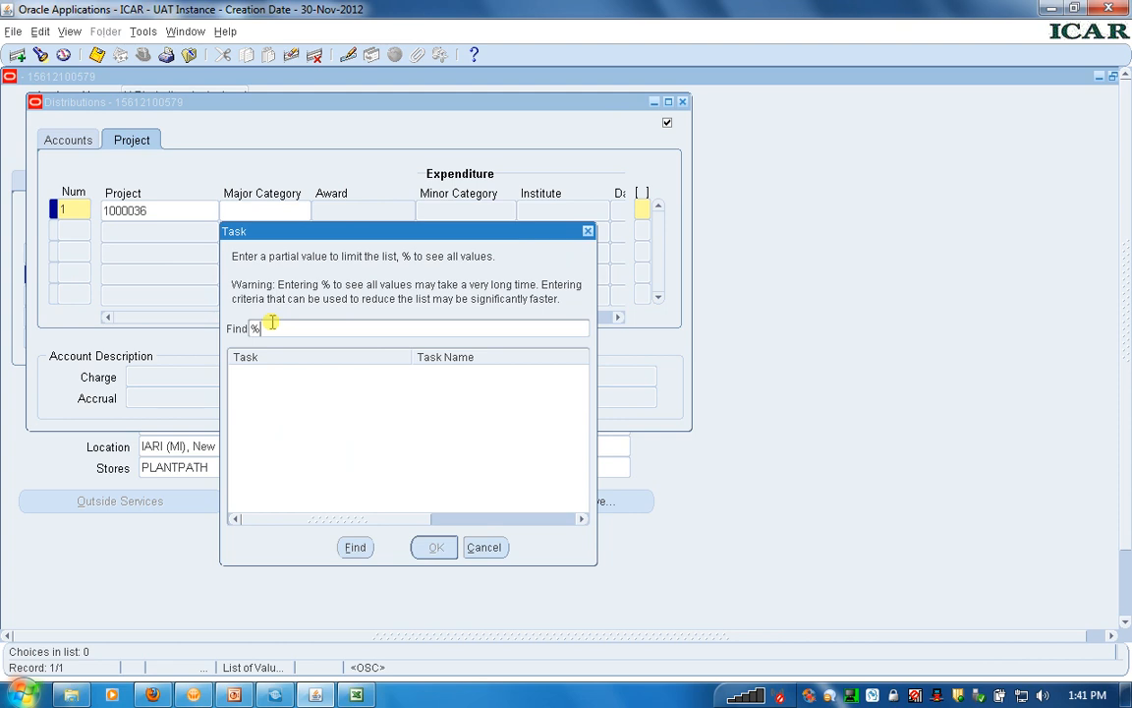
key("Return")
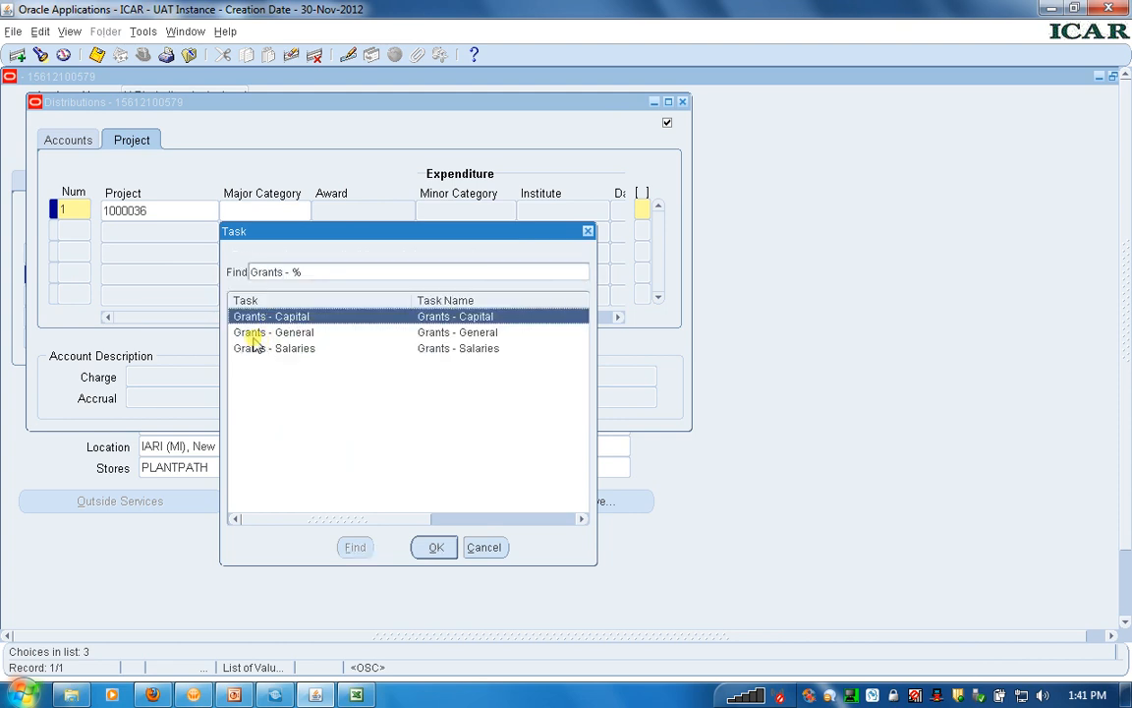
double_click(260, 334)
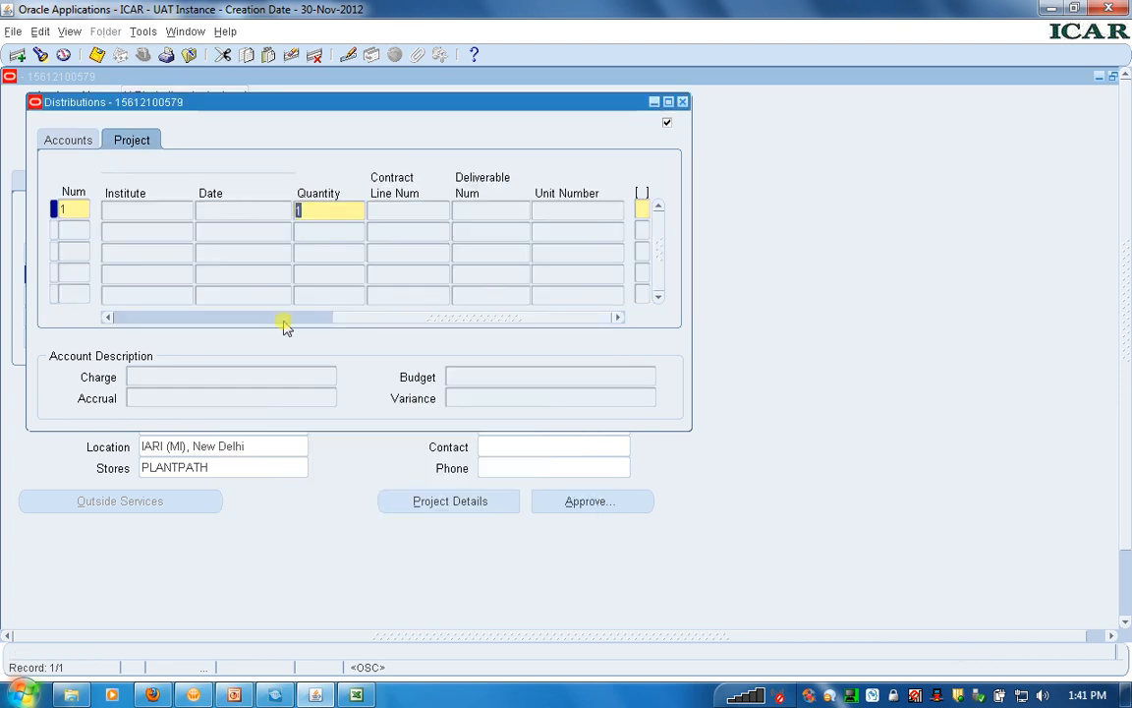
Set the distribution's additional information to minor category GAD-Infrastructure and project item name Sulphuric Acid
left_click(645, 210)
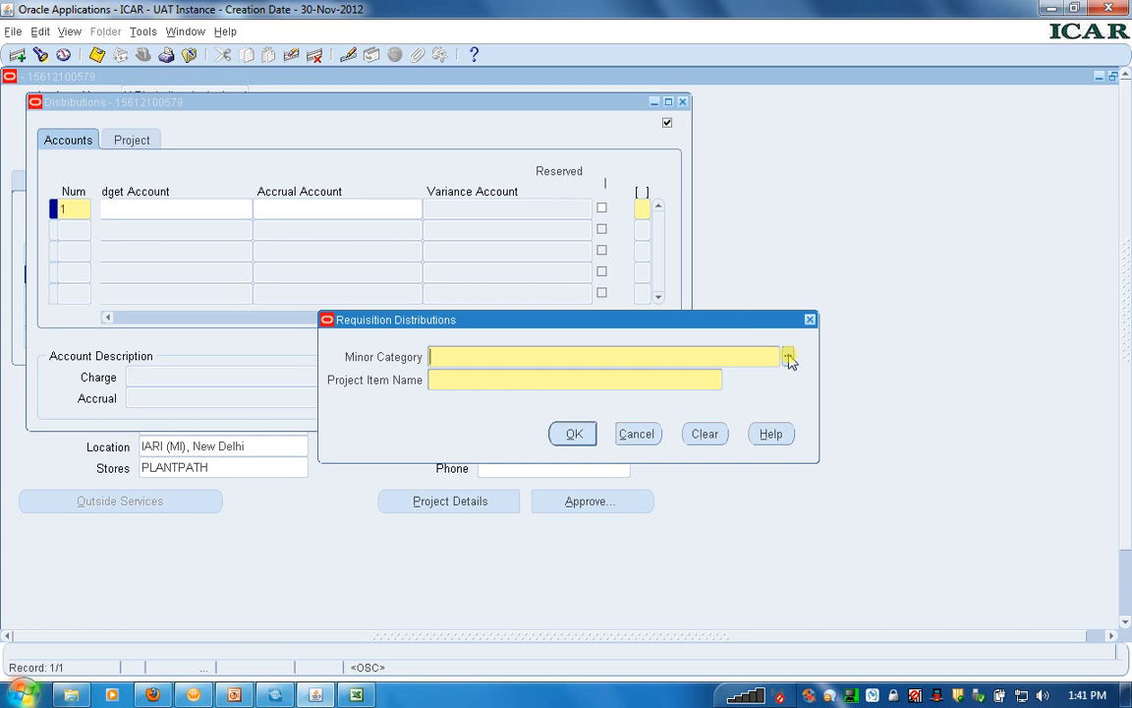
left_click(788, 358)
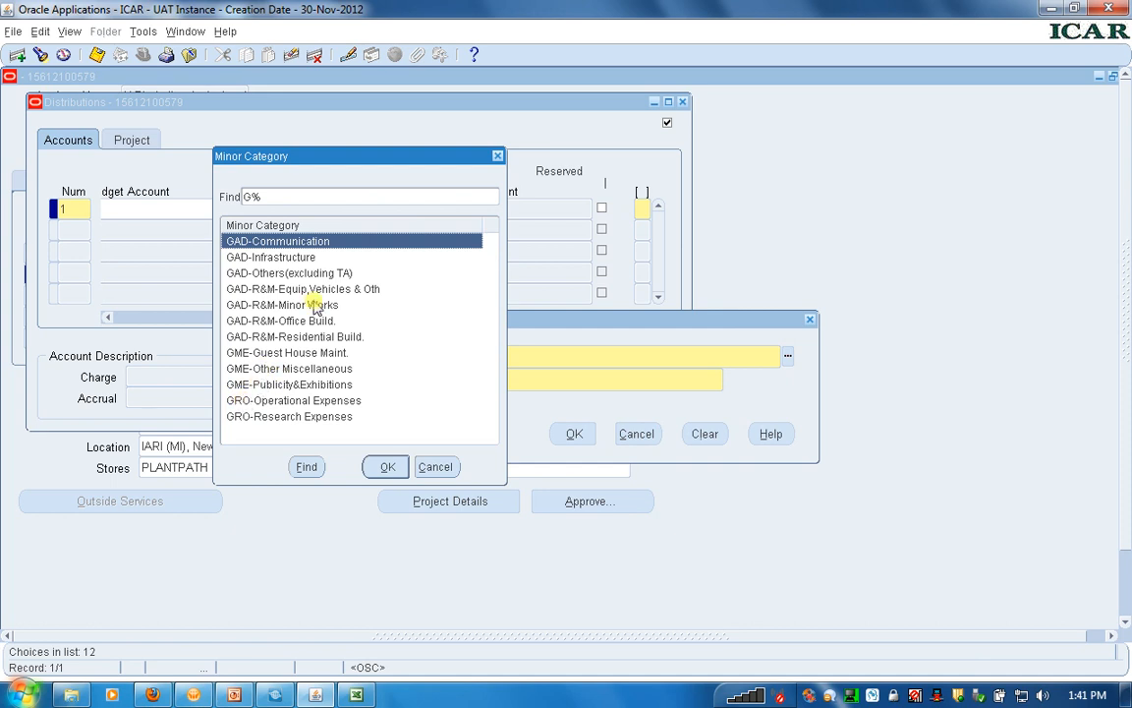
double_click(254, 257)
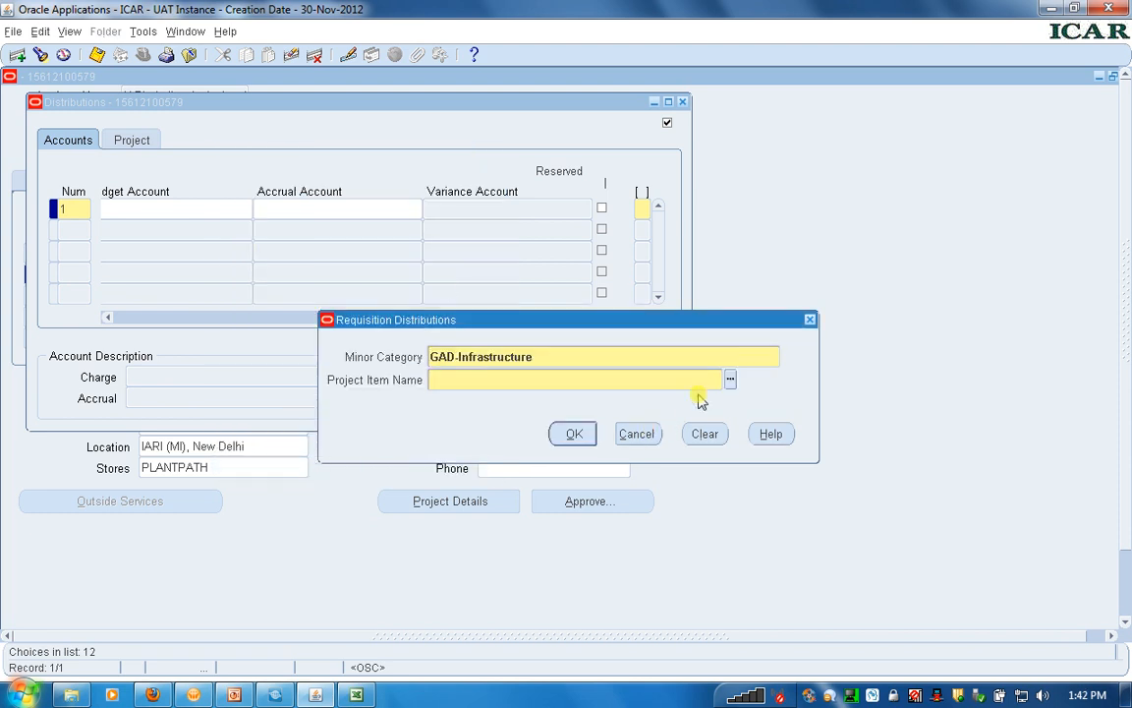
left_click(731, 380)
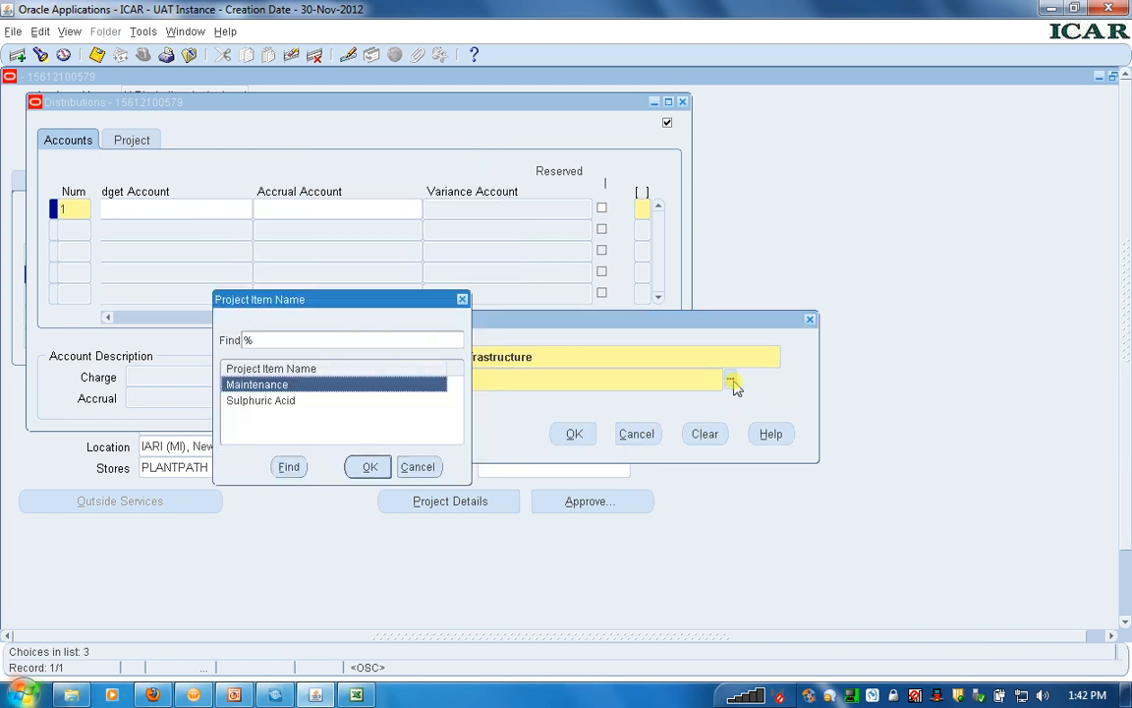
left_click(271, 405)
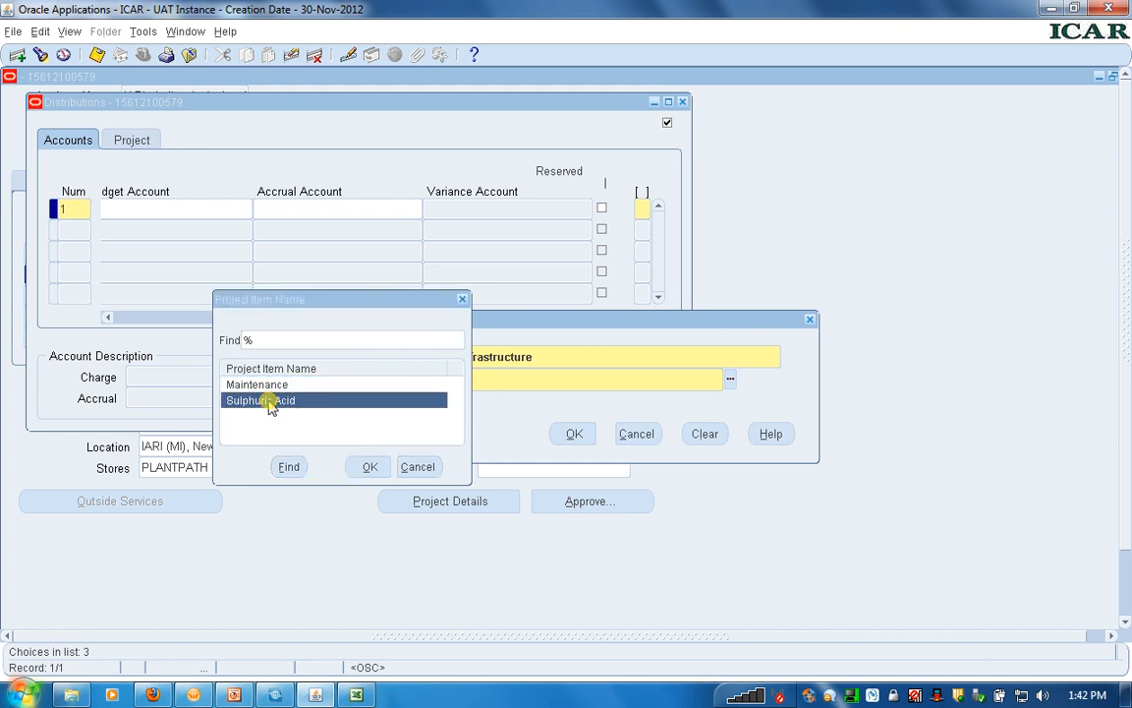
double_click(271, 405)
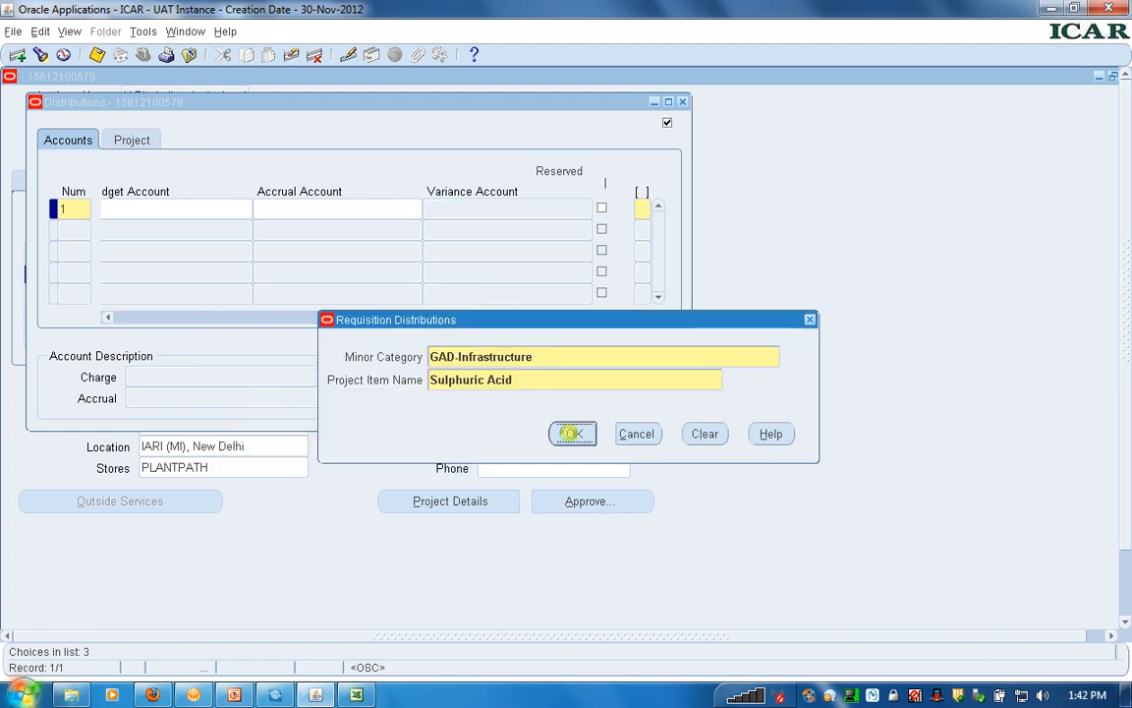
left_click(573, 434)
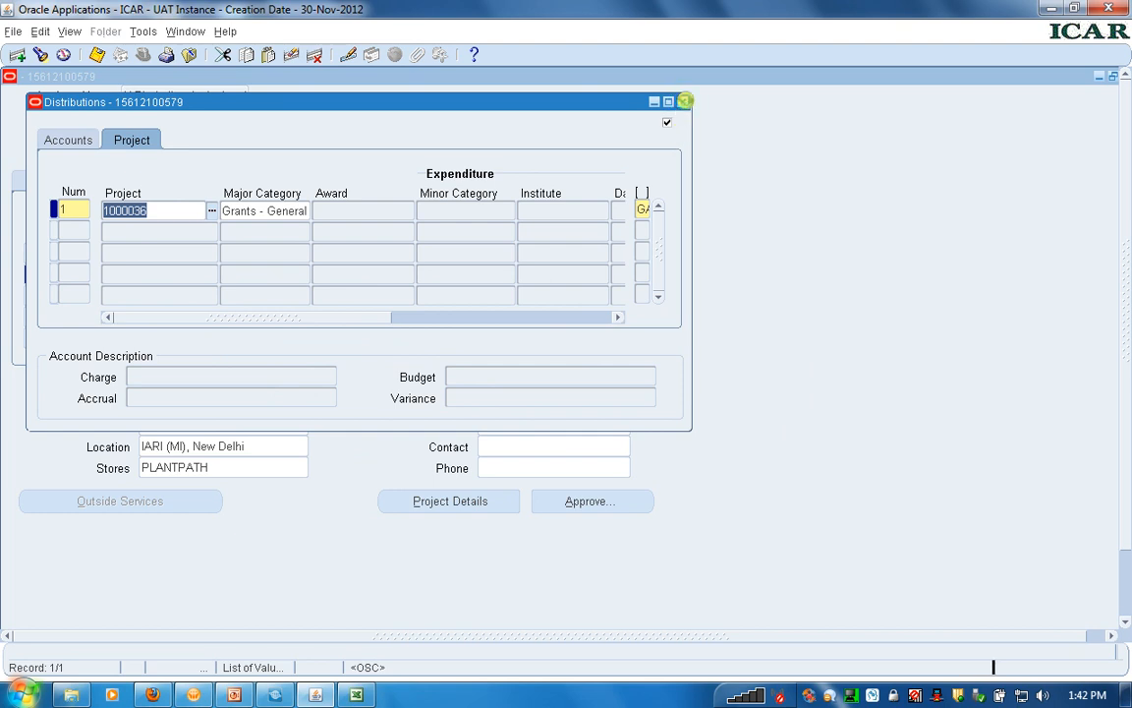
Close the second line's distributions and save the requisition
left_click(685, 100)
left_click(97, 55)
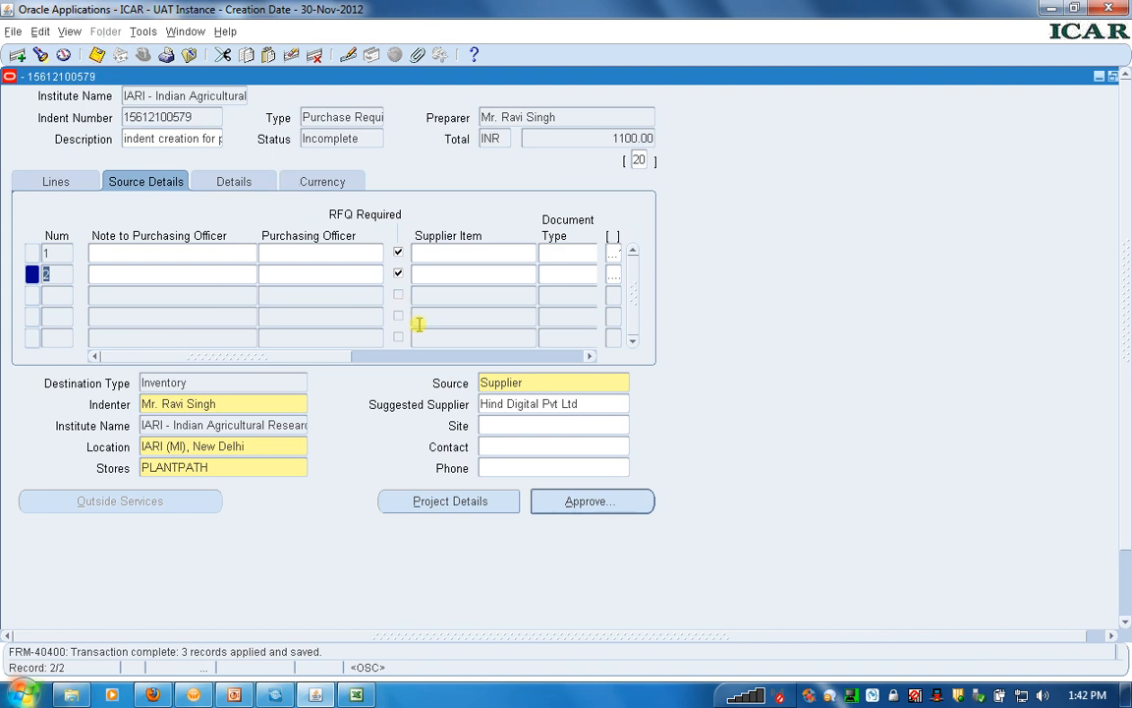
Open the approval options for the saved two-line requisition
left_click(625, 505)
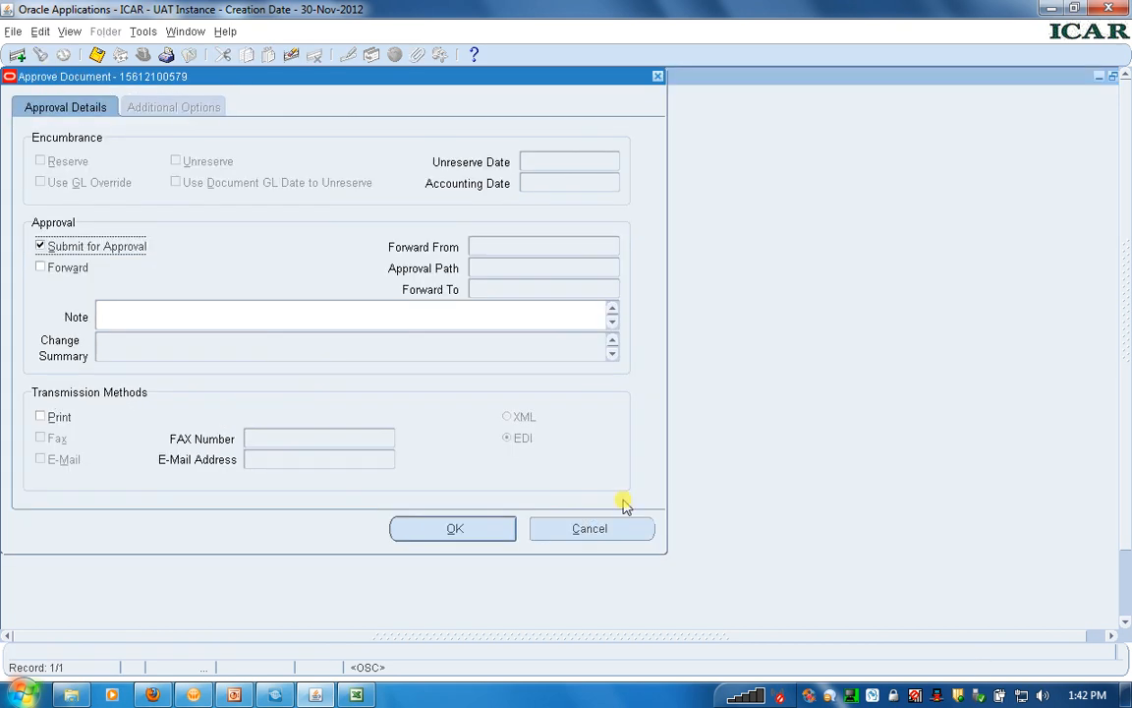